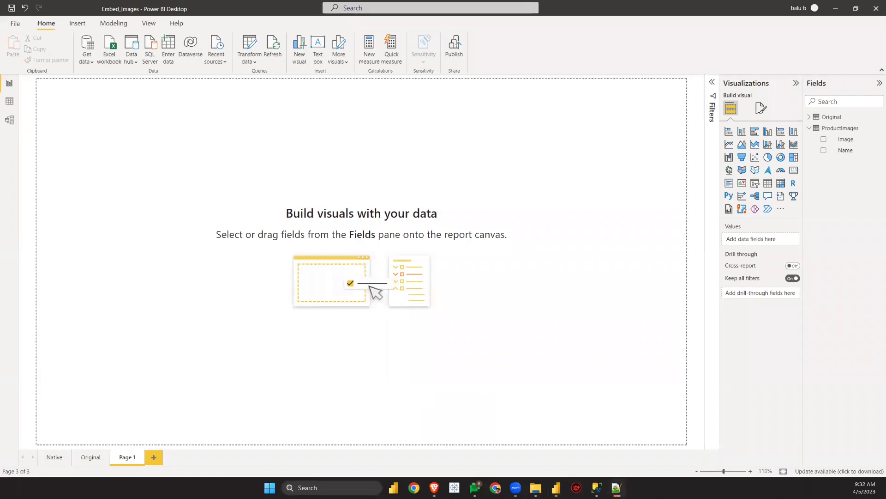
Step: Select the Image field of the ProductImages table in the Fields pane
click(840, 128)
click(846, 139)
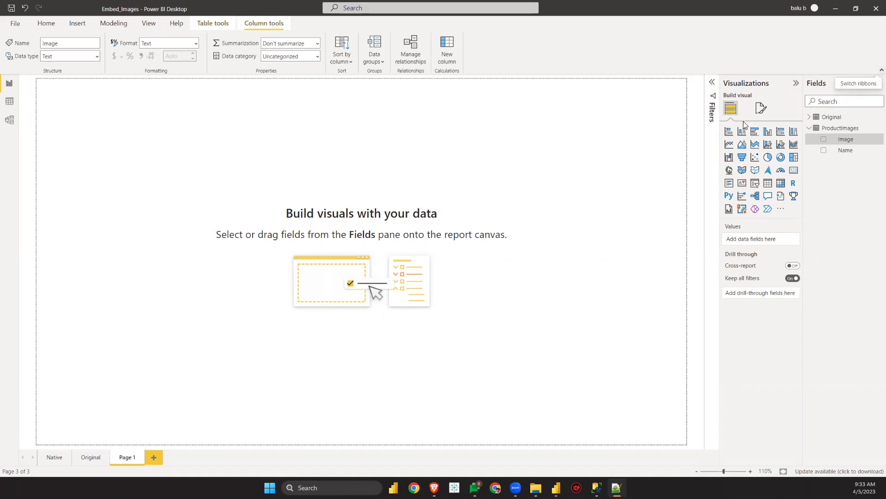
Step: Set the ProductImages Image column's data category to Web URL
click(505, 178)
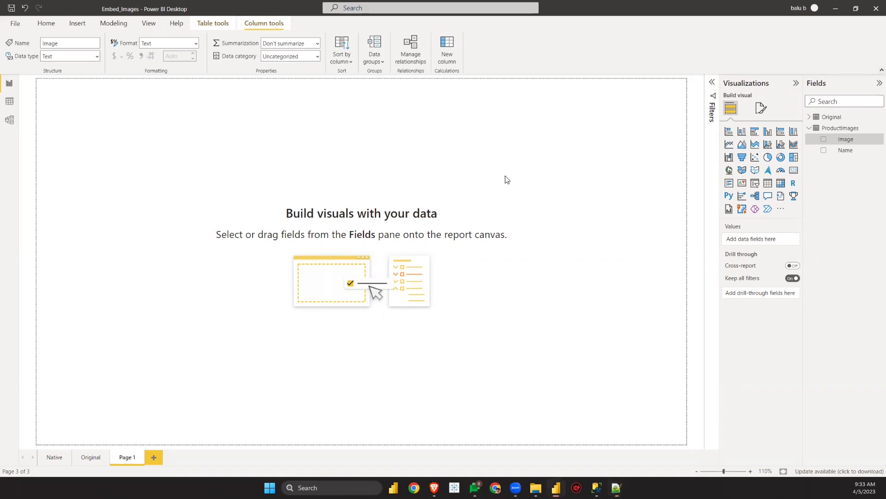
click(838, 129)
click(845, 141)
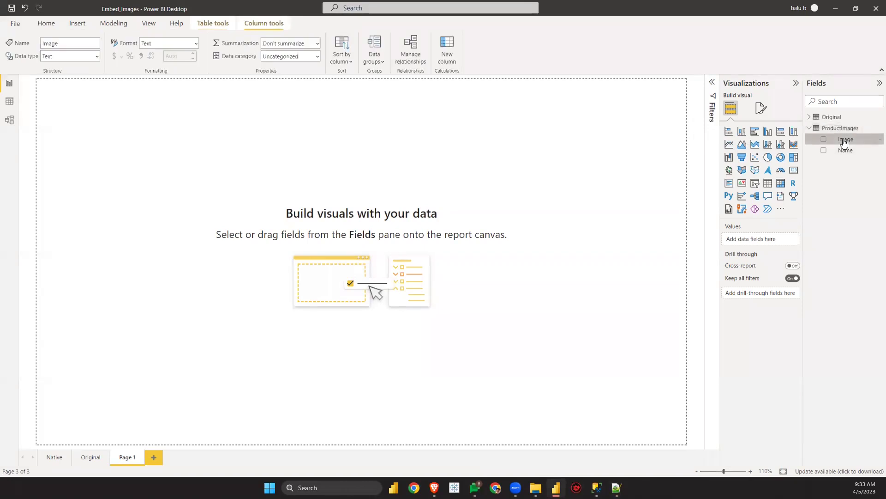
click(316, 57)
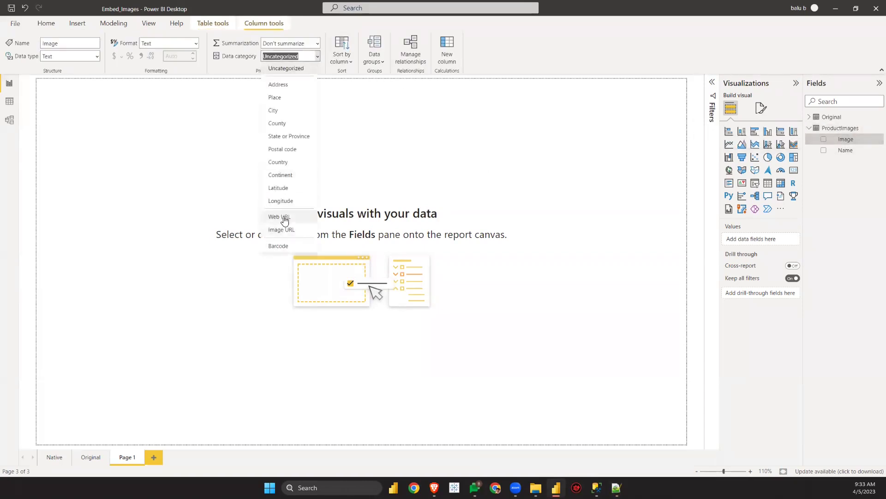
click(284, 215)
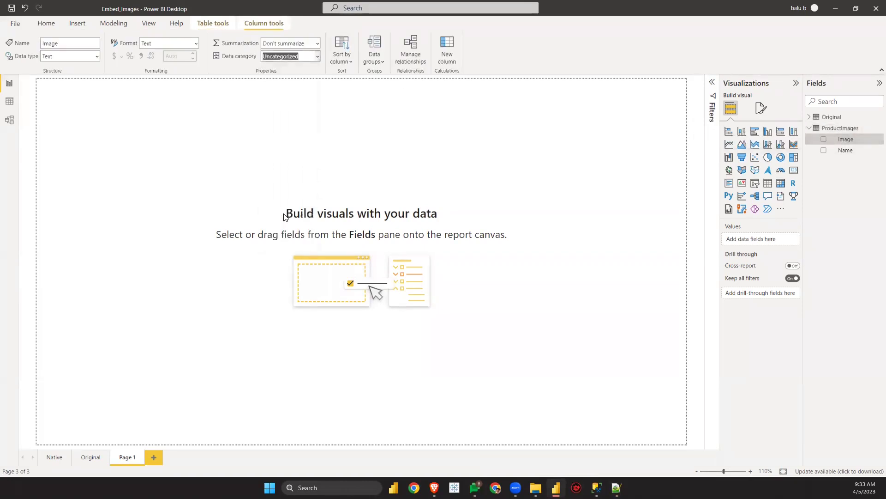
Step: Add an enlarged table visual to Page 1 with the Name and Image fields
click(291, 131)
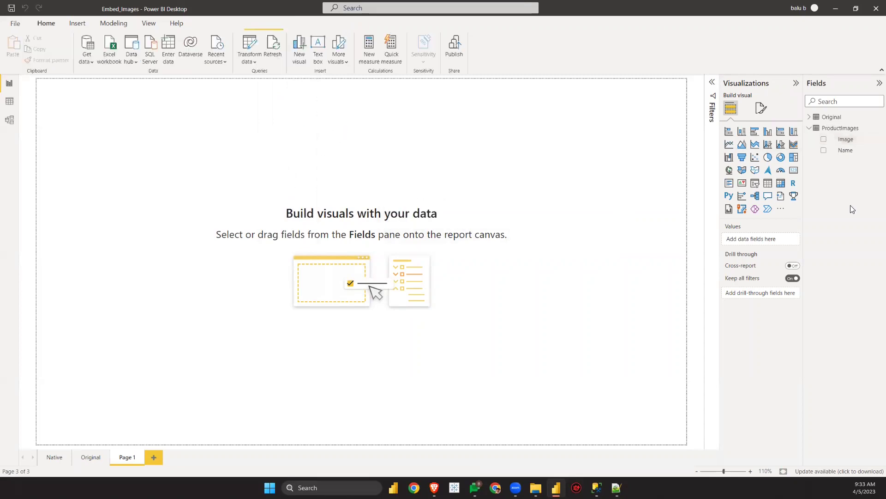
click(768, 183)
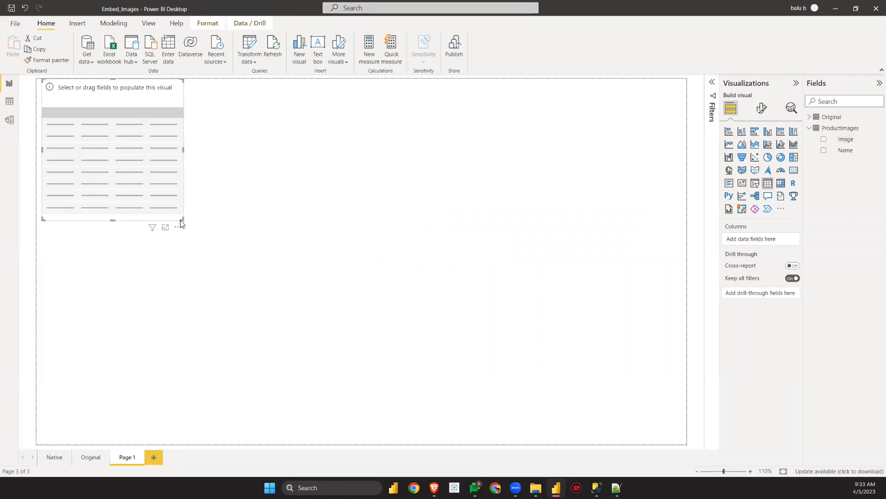
drag(183, 220, 334, 307)
click(824, 150)
click(824, 139)
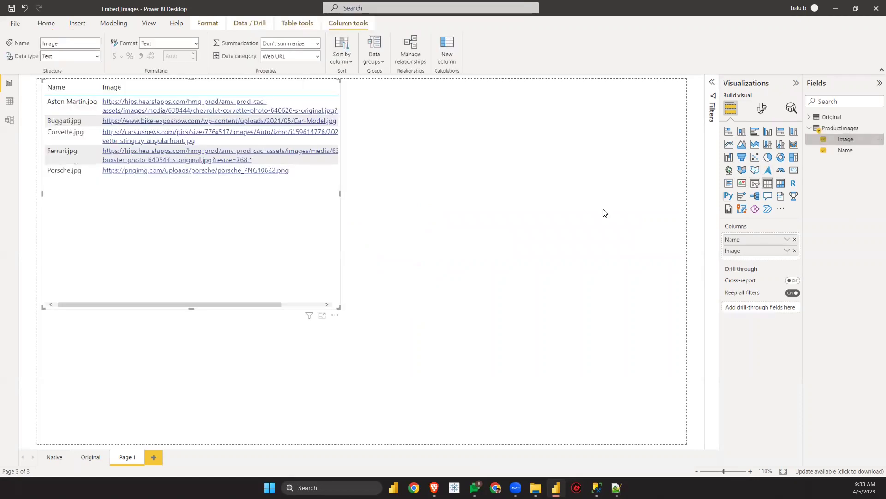
Step: Open the Aston Martin row's image link from the table
click(249, 209)
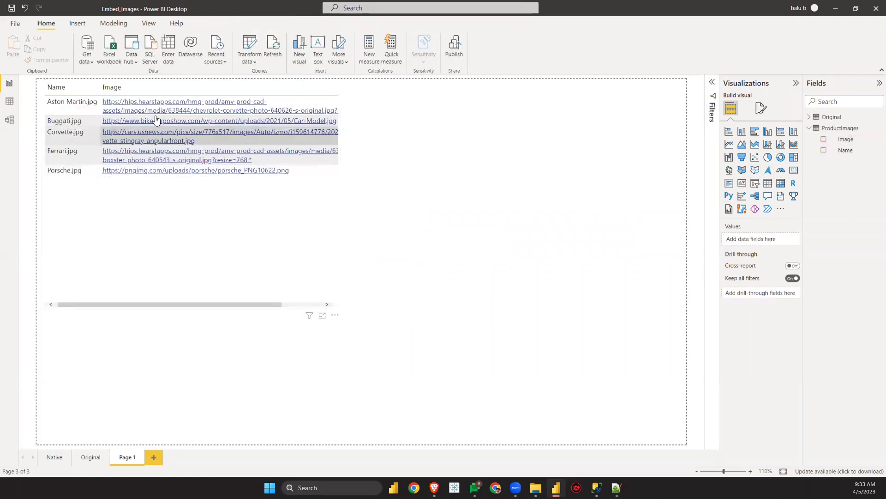
click(269, 121)
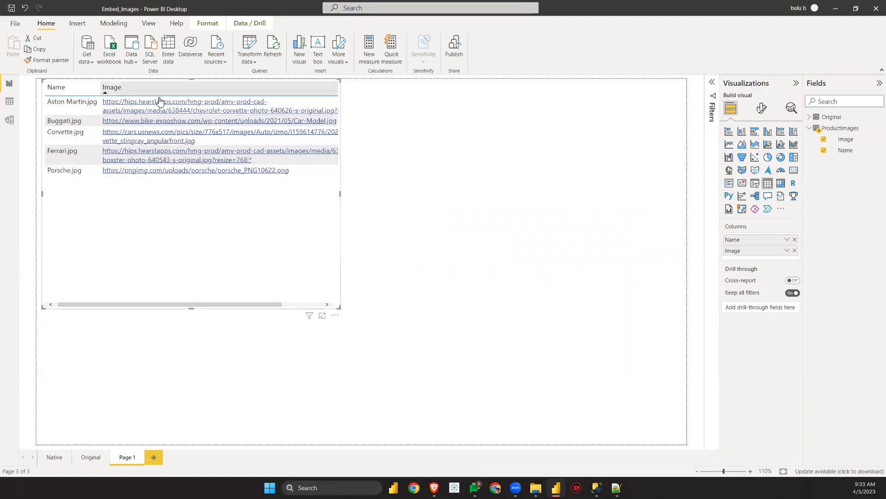
click(177, 106)
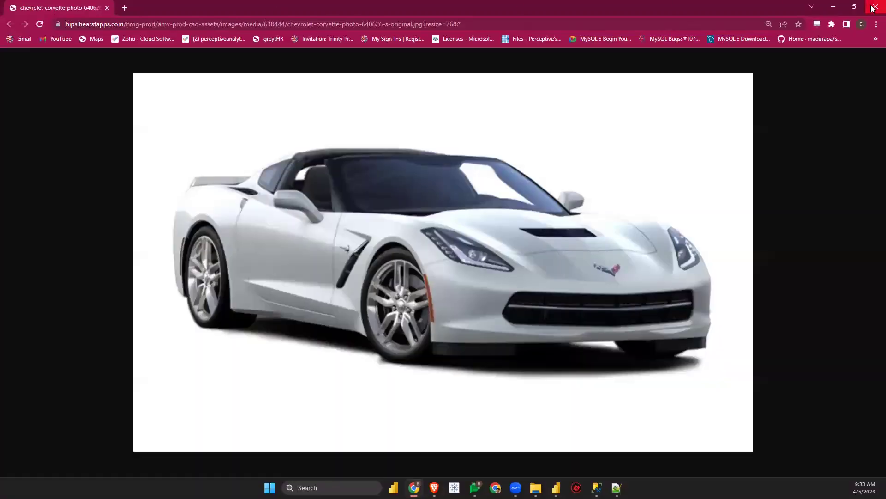
Step: Close the Chrome window showing the white Corvette photo
click(876, 7)
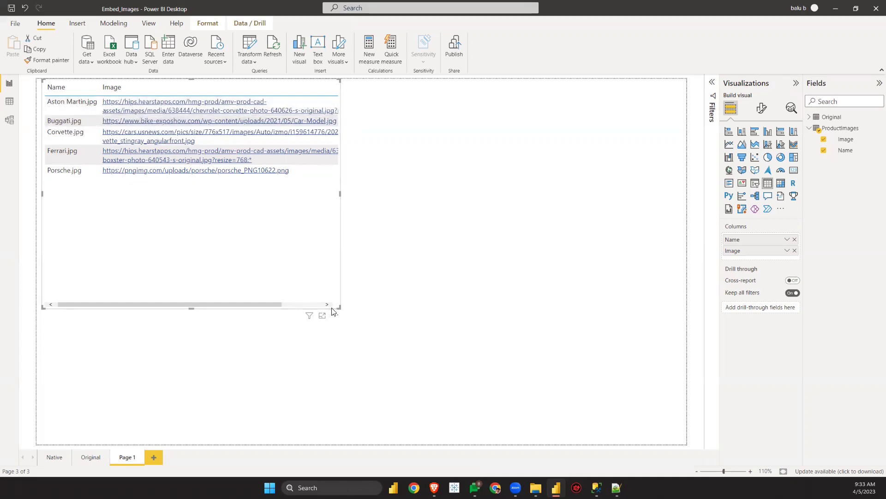
Step: Widen the table and turn on URL icon Values so Image shows link icons
drag(338, 306, 573, 244)
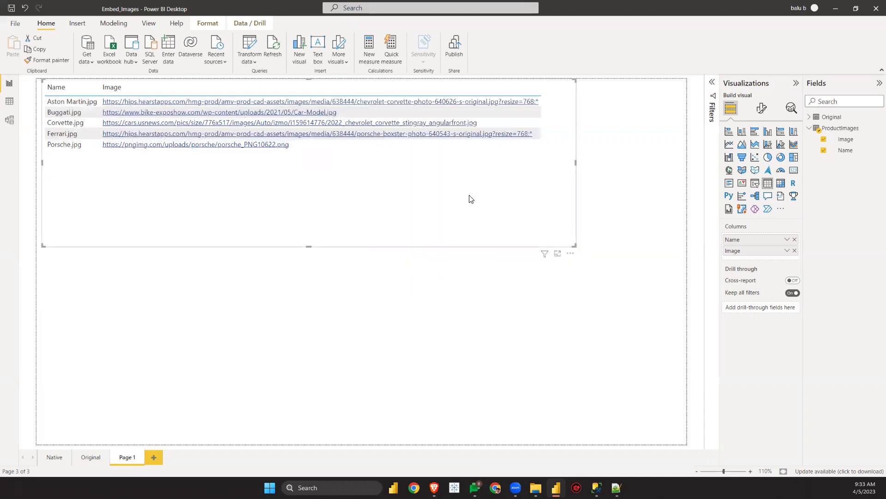
click(762, 109)
click(739, 304)
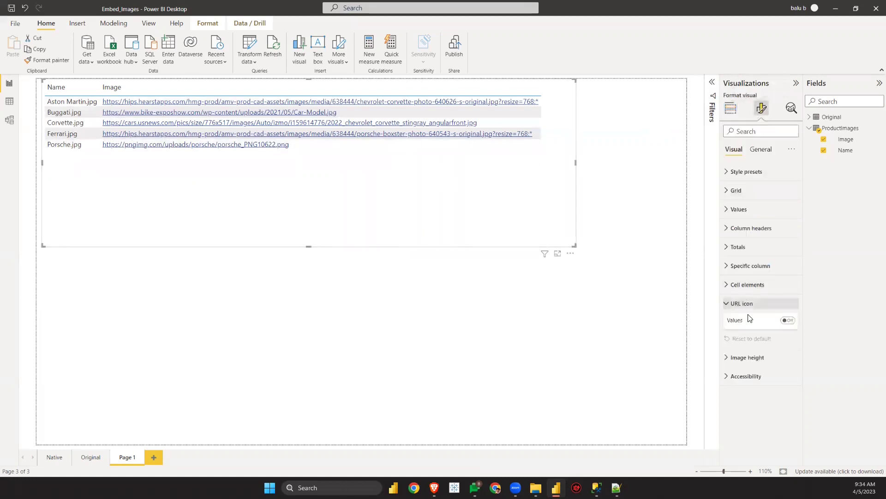
click(788, 320)
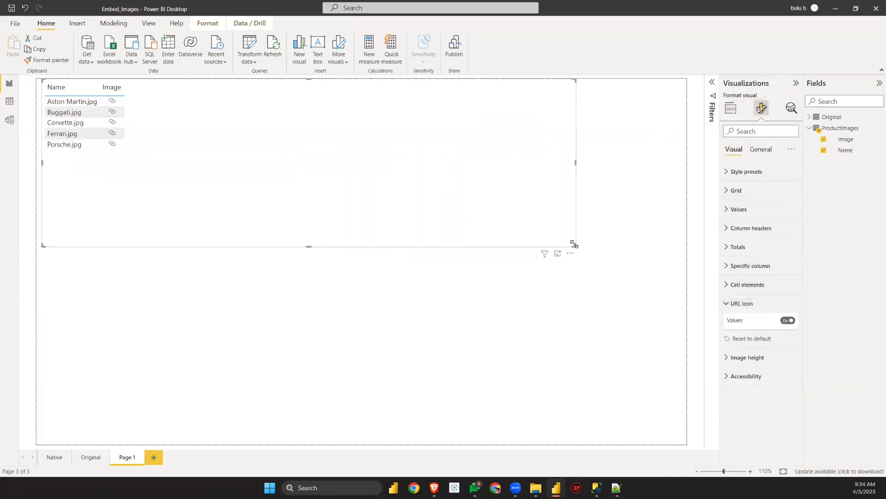
Step: Resize the table and test a row's image link icon in the browser
drag(574, 244, 122, 166)
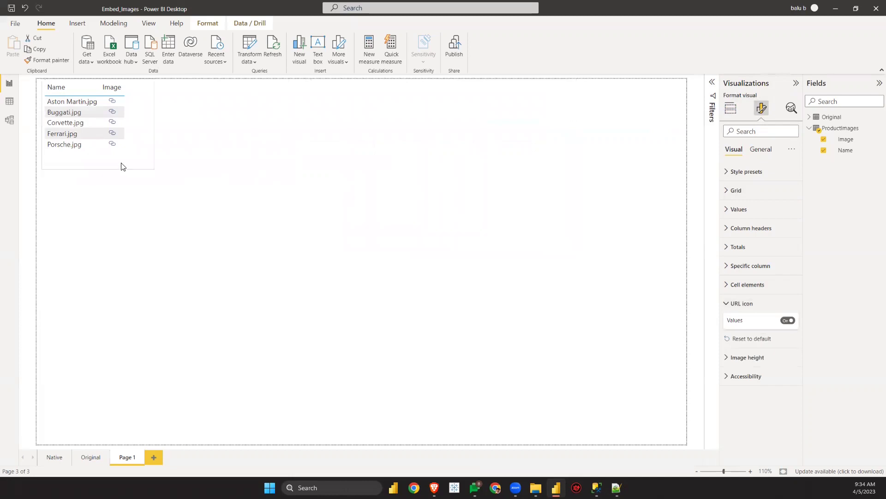
click(112, 101)
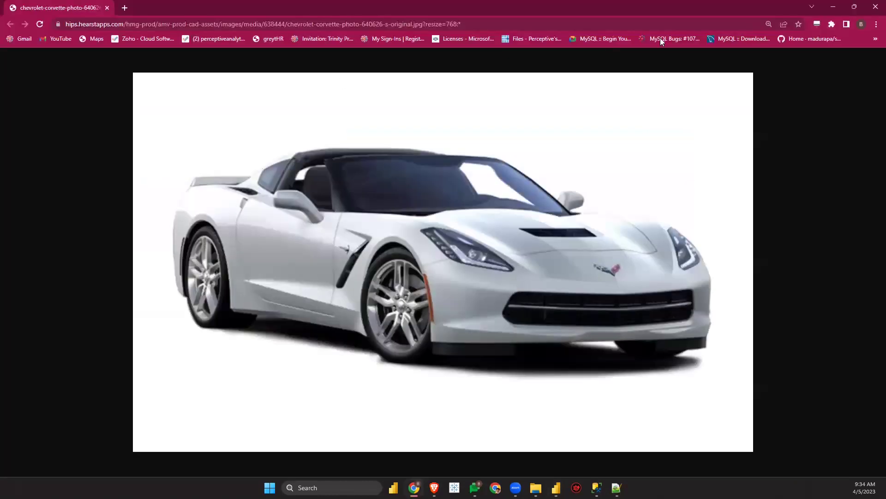
click(876, 6)
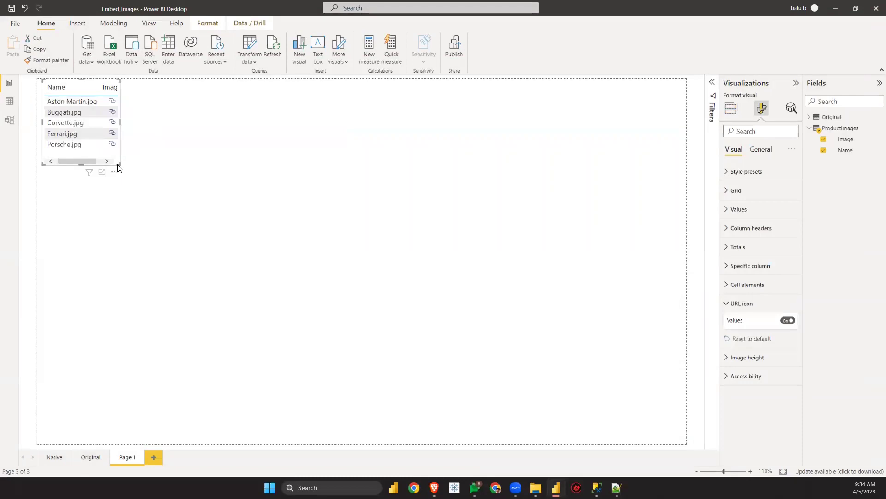
drag(119, 167, 178, 183)
click(206, 162)
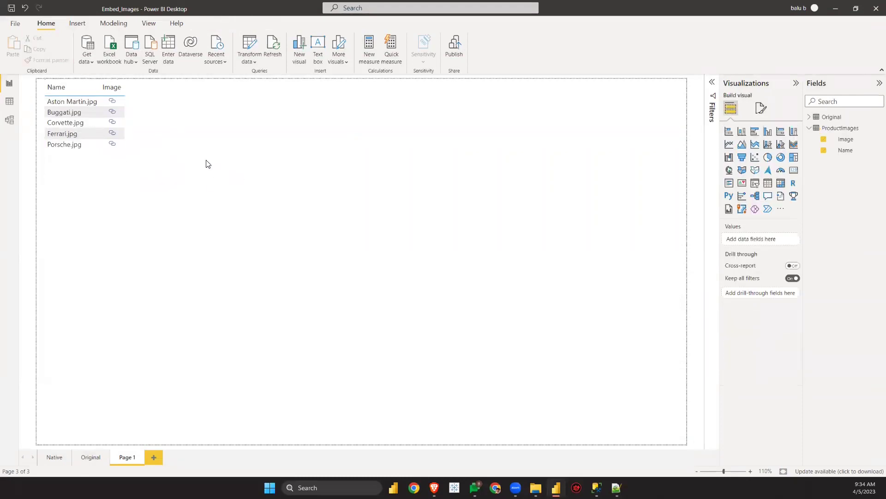
click(149, 146)
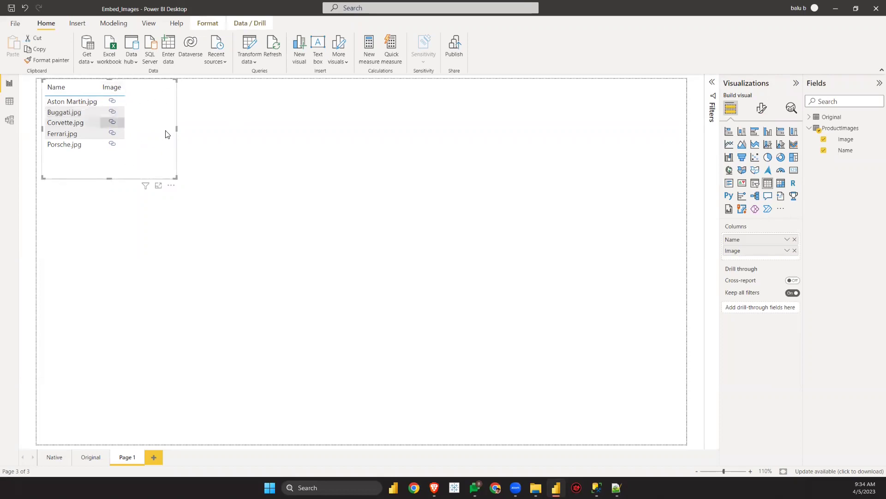
Step: Change the Image column category to Image URL and enlarge the table to show car thumbnails
click(846, 140)
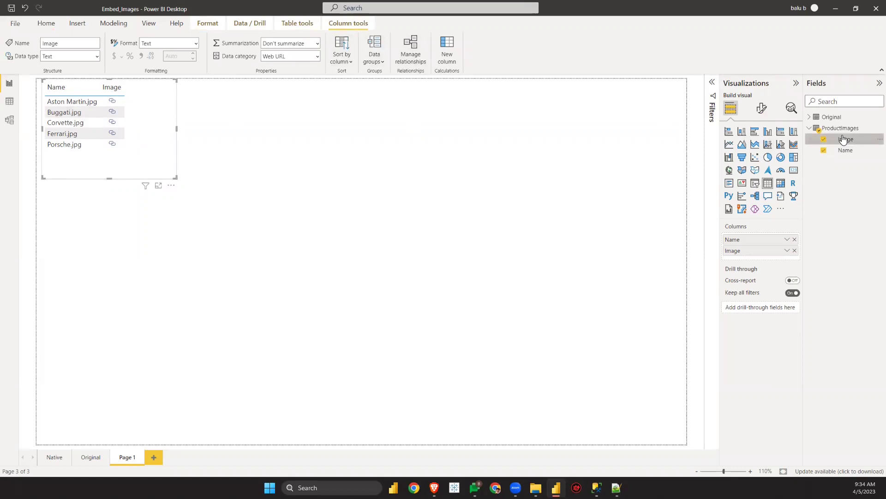
click(317, 57)
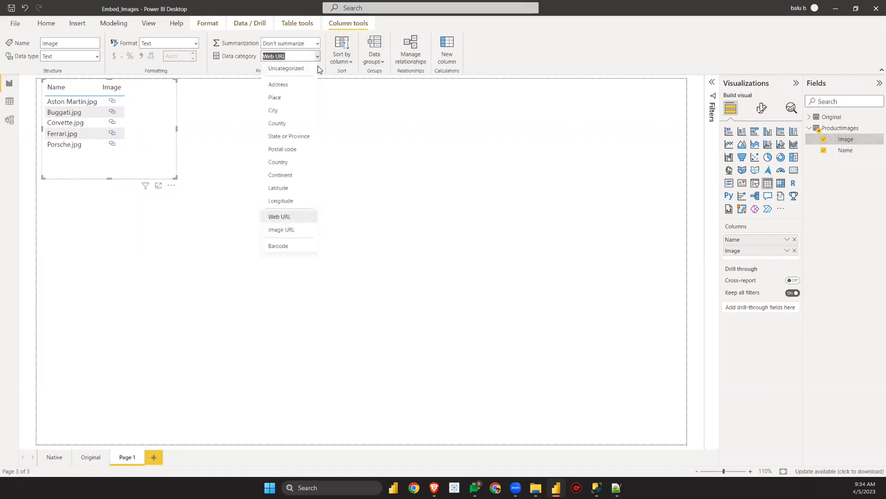
click(278, 230)
drag(176, 177, 223, 344)
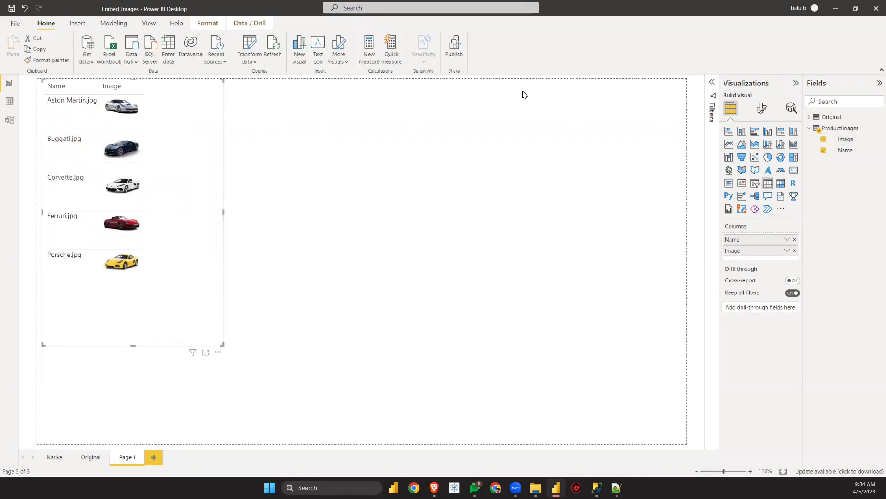
mouse_move(115, 121)
Step: Compare Page 1 with the Original page and select the Original page's table visual
click(91, 457)
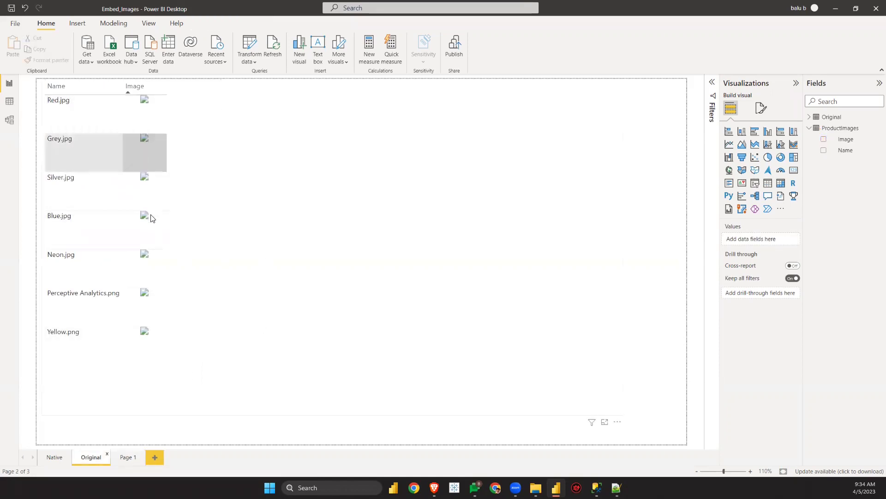
click(128, 458)
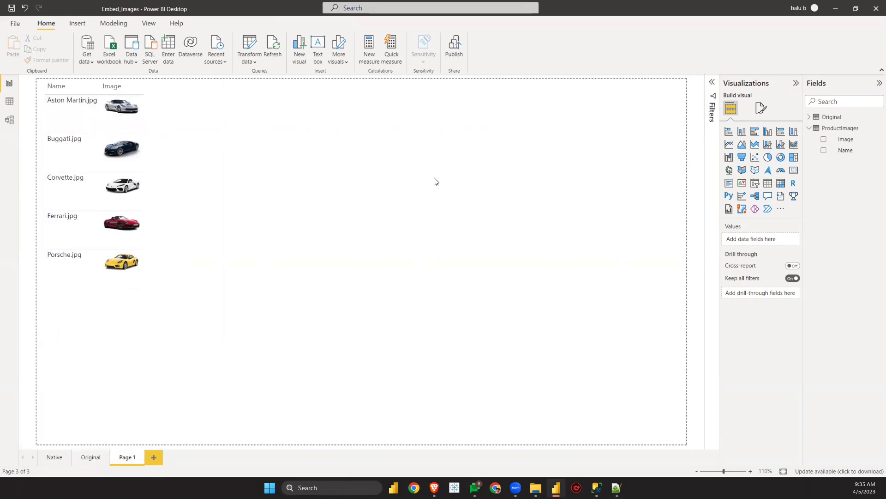
click(91, 457)
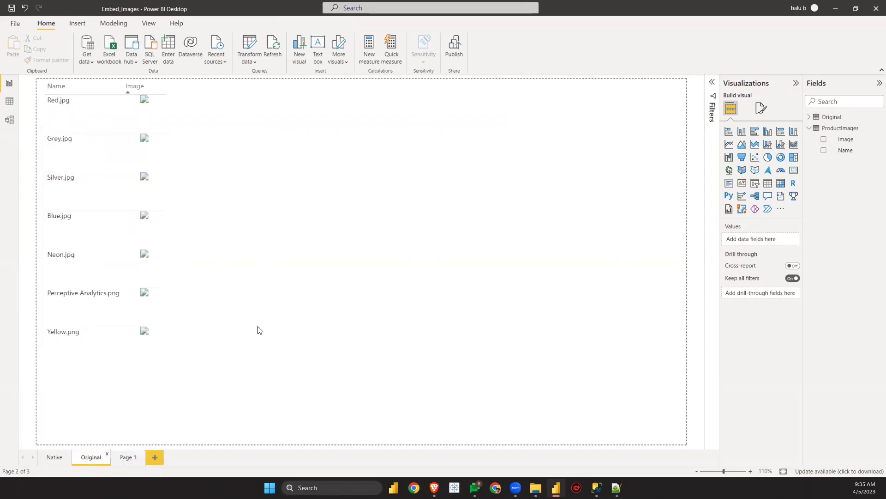
click(417, 245)
Step: Set the Original table's Image column to Image URL and launch Transform data
click(832, 117)
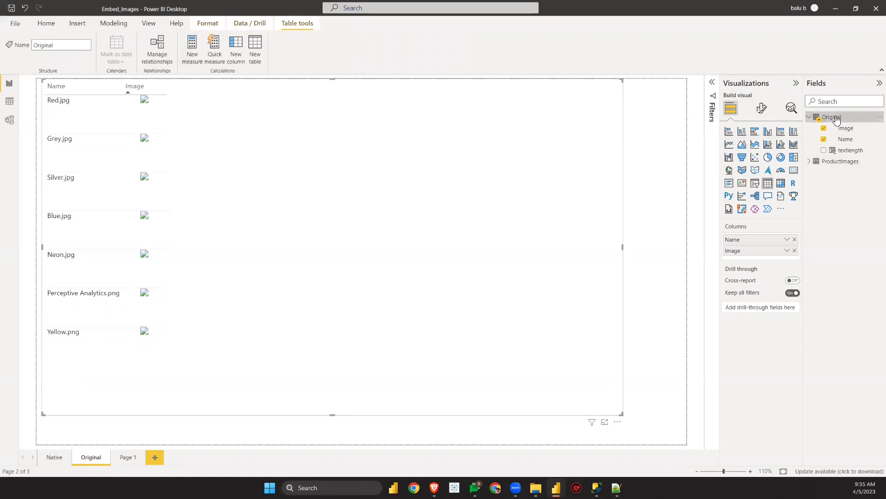
click(845, 128)
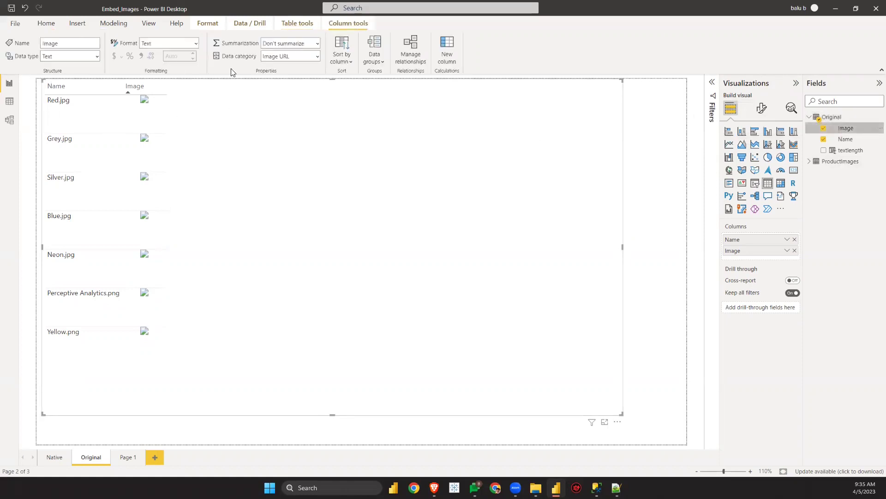
click(319, 58)
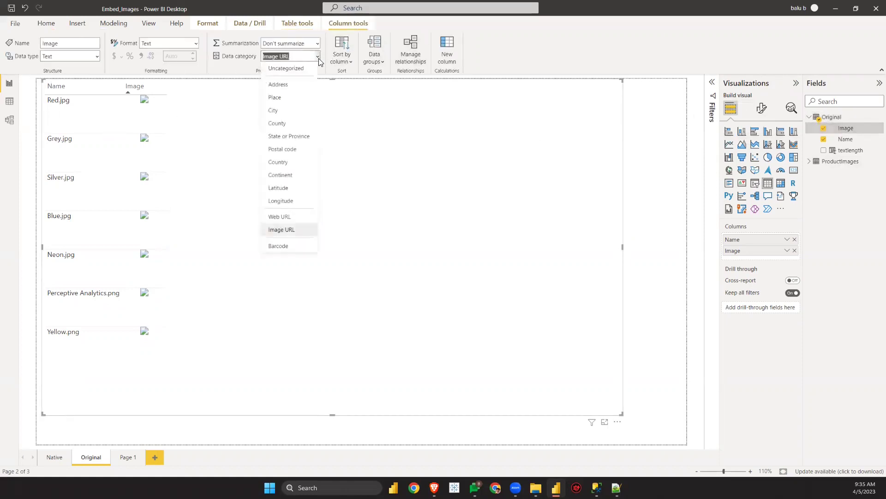
click(285, 231)
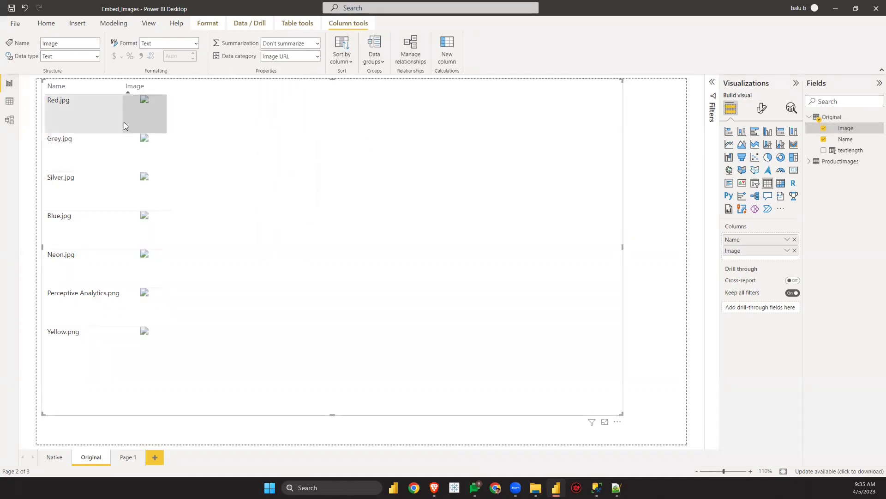
click(53, 26)
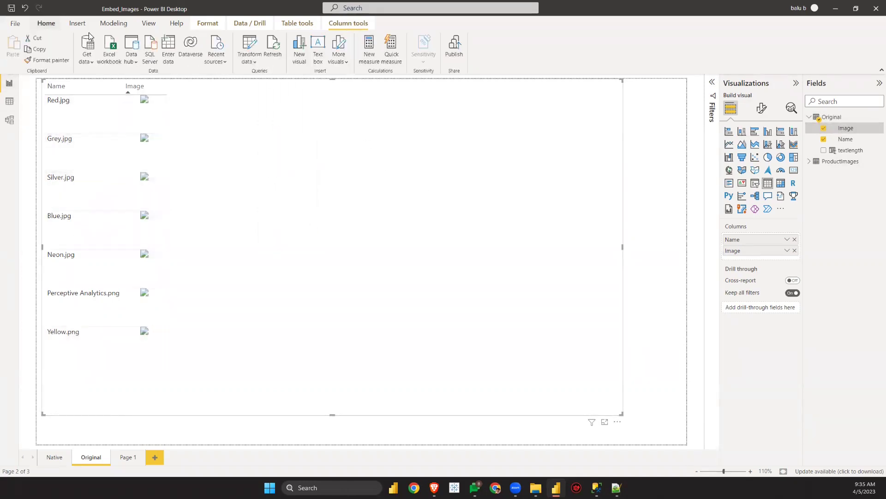
click(253, 45)
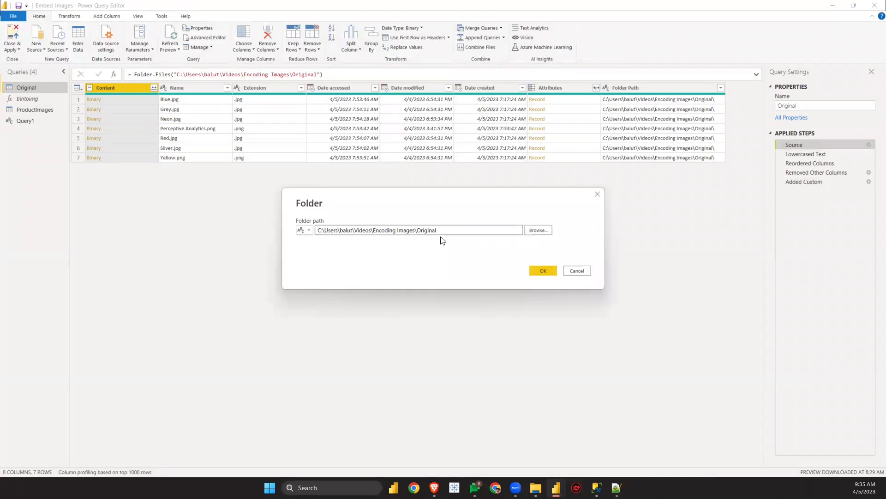
Step: Check the Original query's source folder and bring up the Extension column's actions
click(536, 231)
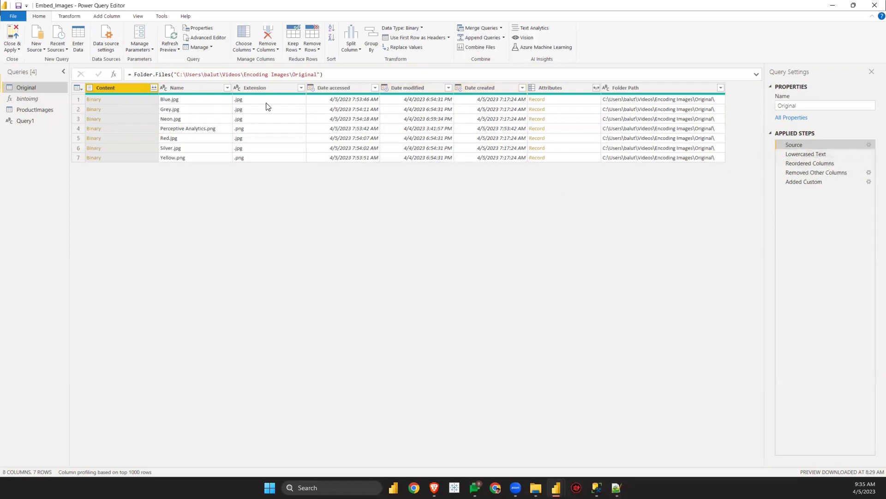
click(261, 88)
right_click(260, 87)
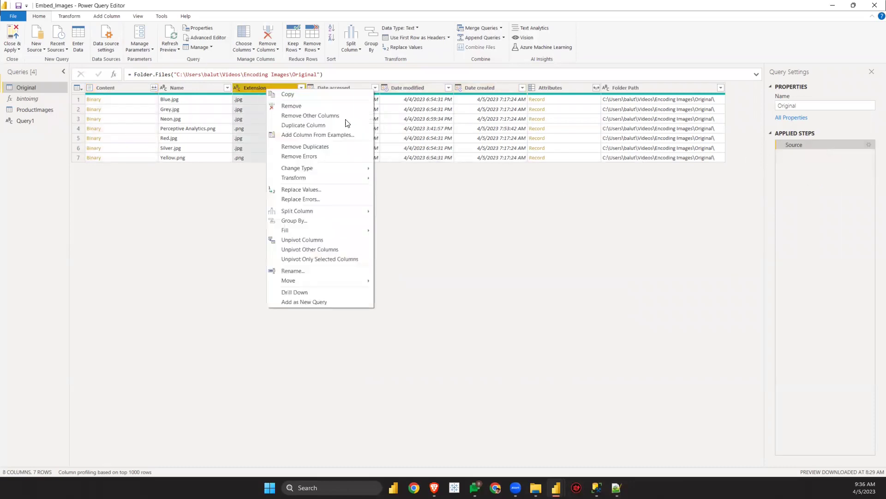
Step: Lowercase the extensions, keep only the Content and Name columns, and move Name first
mouse_move(331, 178)
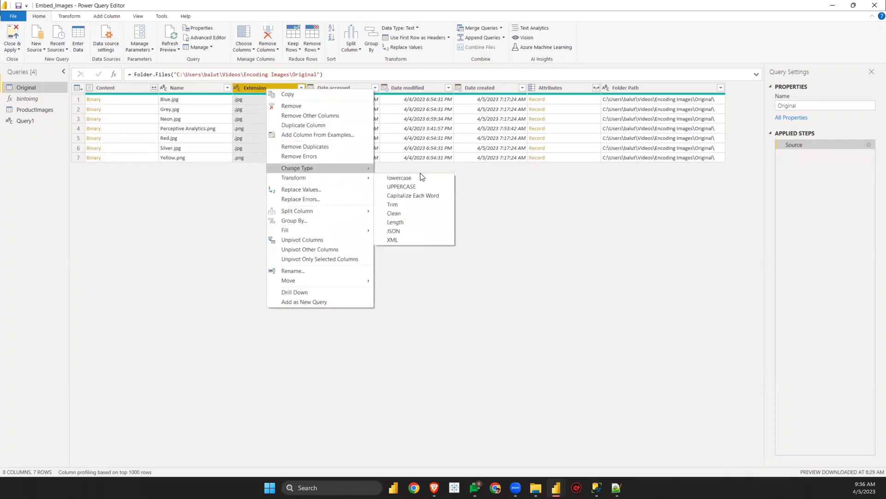
click(412, 177)
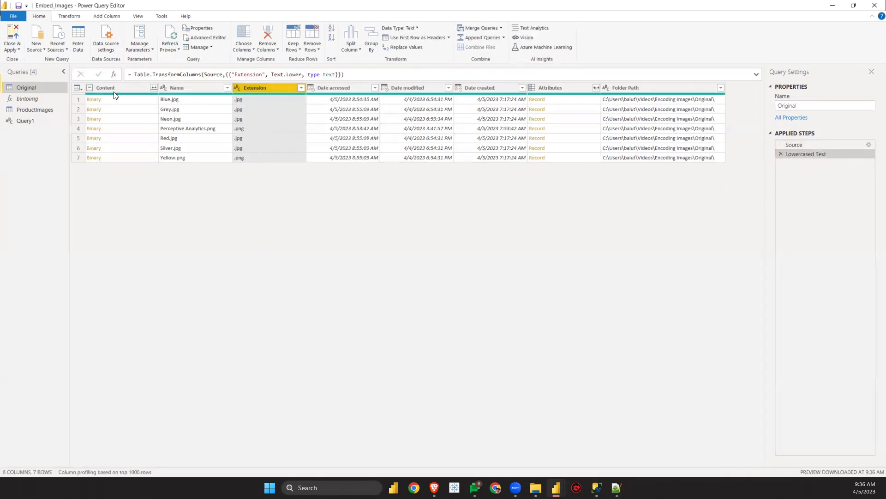
right_click(89, 89)
ctrl+click(186, 88)
right_click(201, 91)
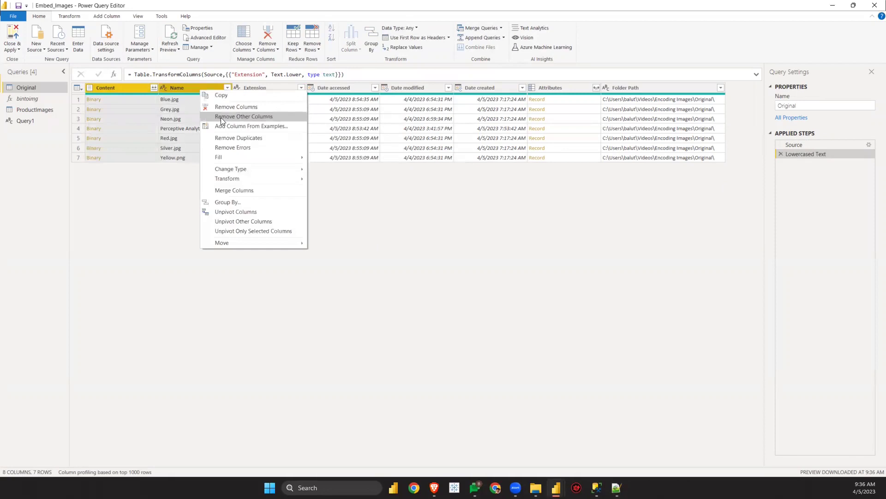
click(265, 118)
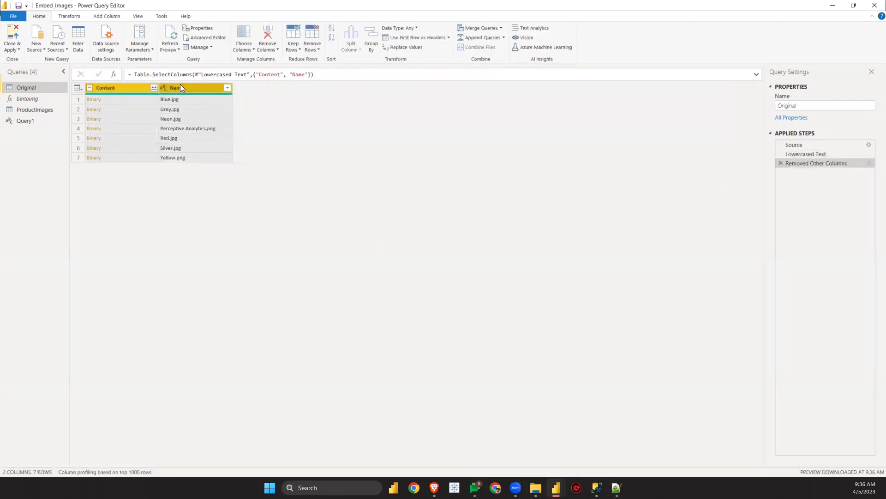
drag(180, 87, 106, 88)
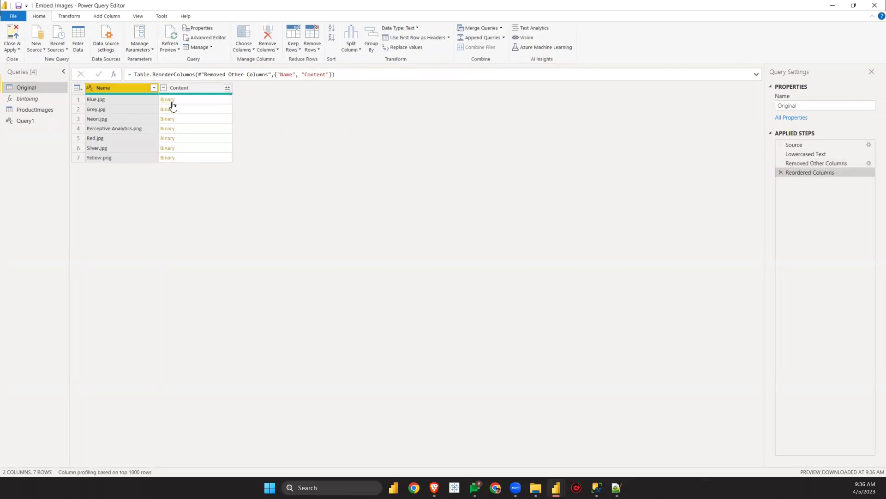
click(198, 100)
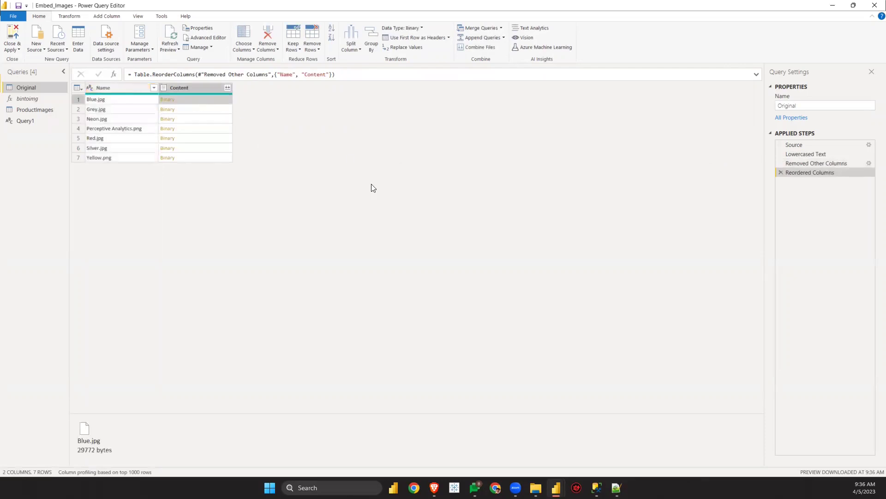
click(13, 50)
click(362, 266)
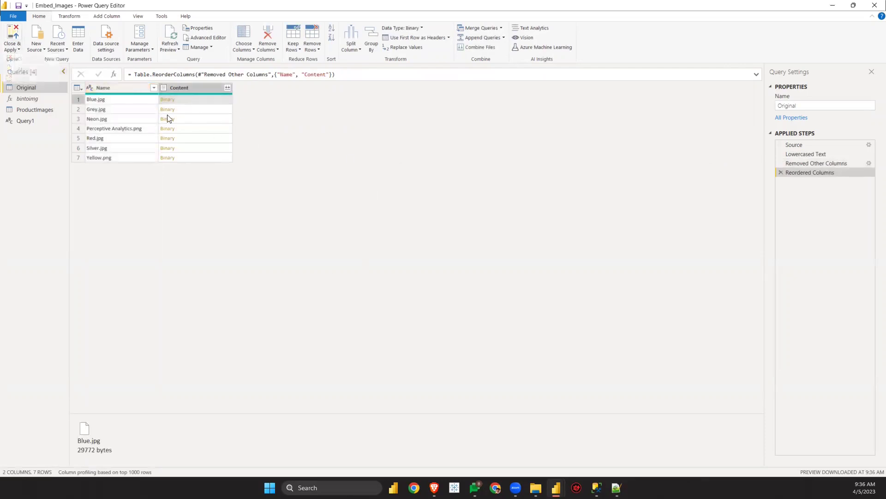
click(45, 50)
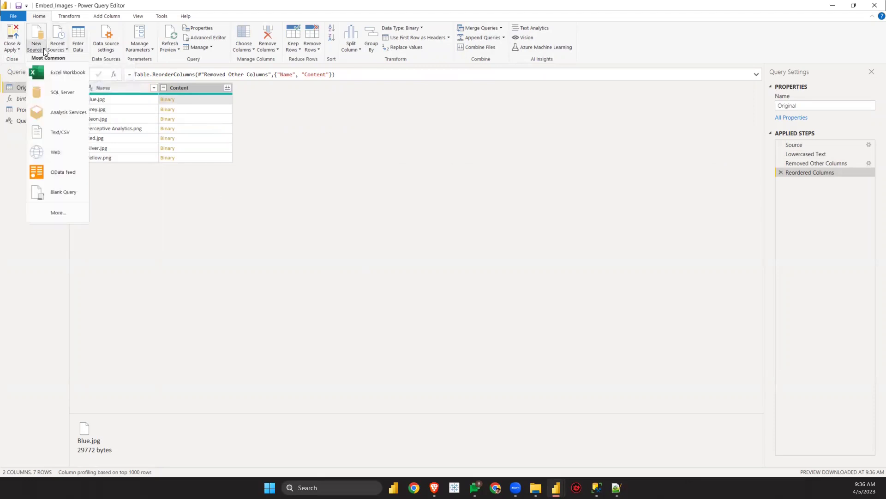
click(287, 162)
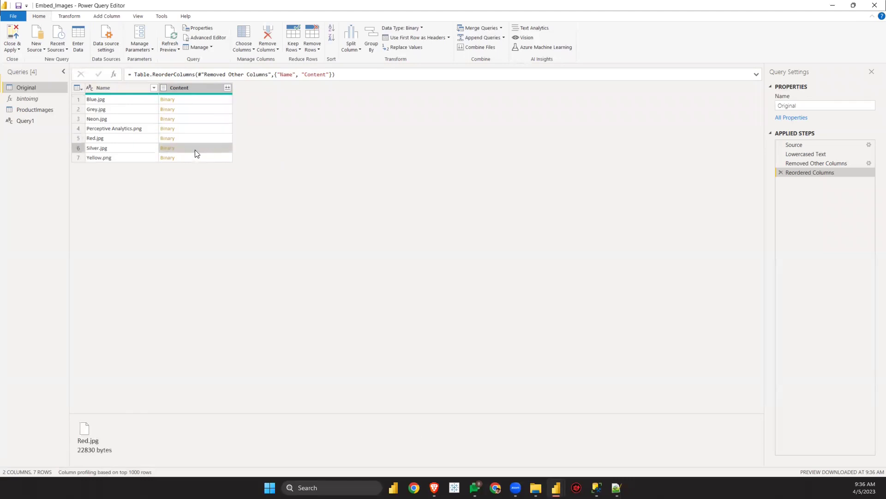
click(16, 37)
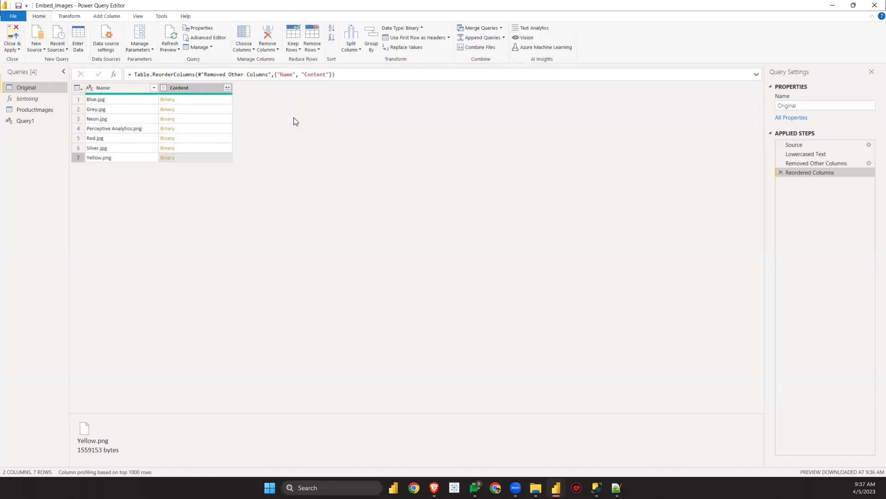
Step: Start a new custom column named URL
click(111, 16)
click(42, 37)
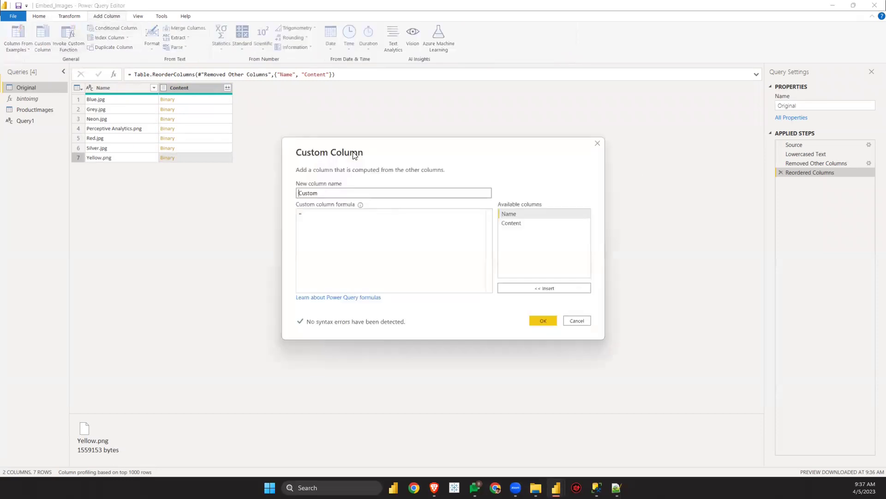
double_click(325, 192)
key(BackSpace)
text(URL)
click(313, 214)
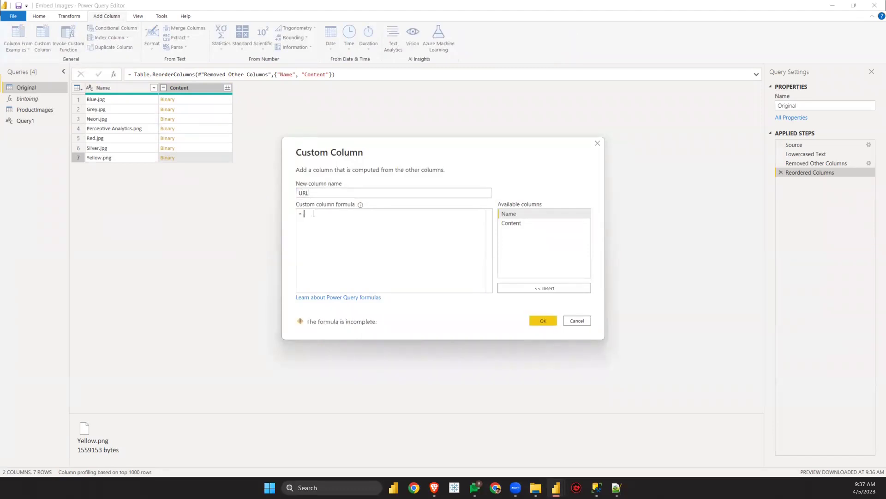
Step: Enter the formula Binary.ToText([Content], BinaryEncoding.Base64) and confirm the column
text(binar)
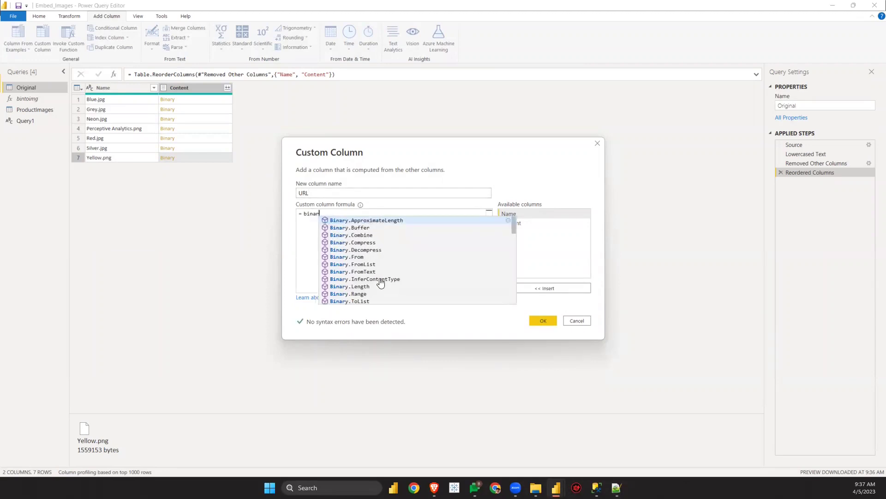
drag(512, 224, 419, 246)
click(363, 236)
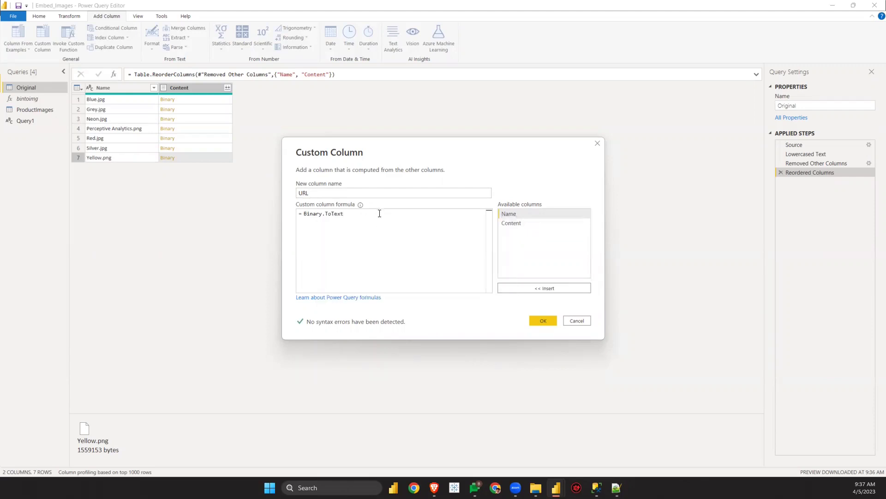
text(()
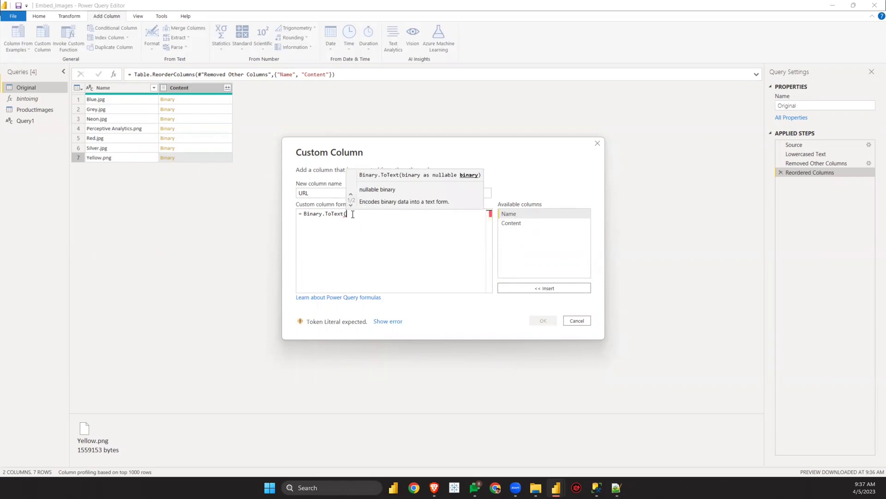
click(512, 223)
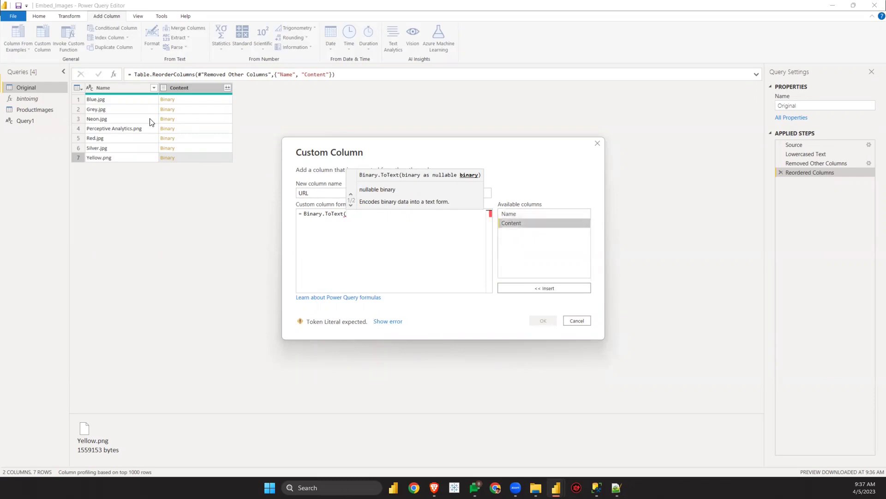
click(534, 288)
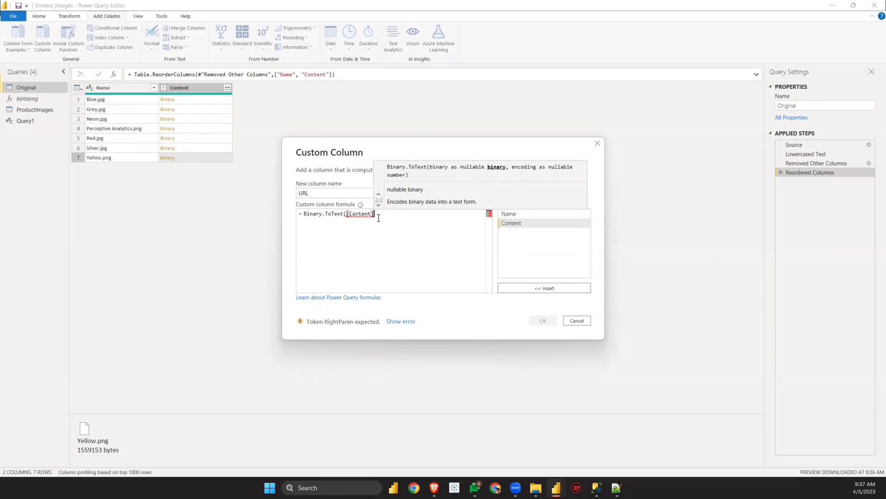
text(,)
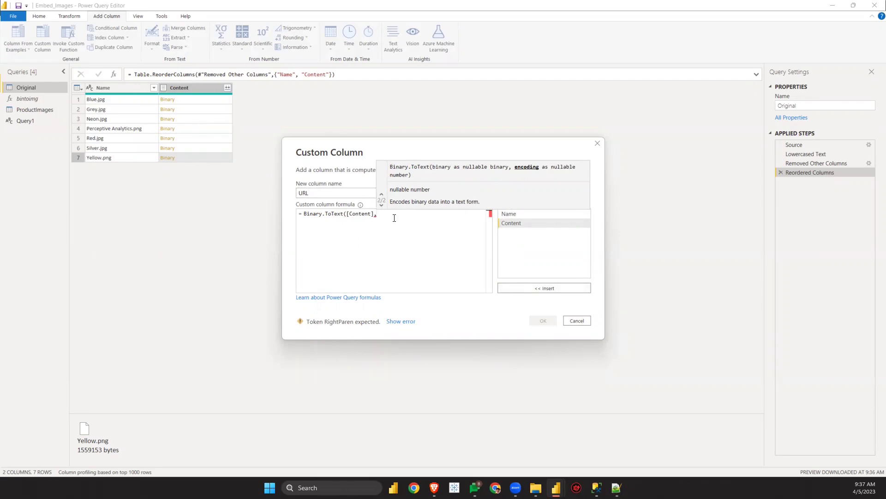
text(base)
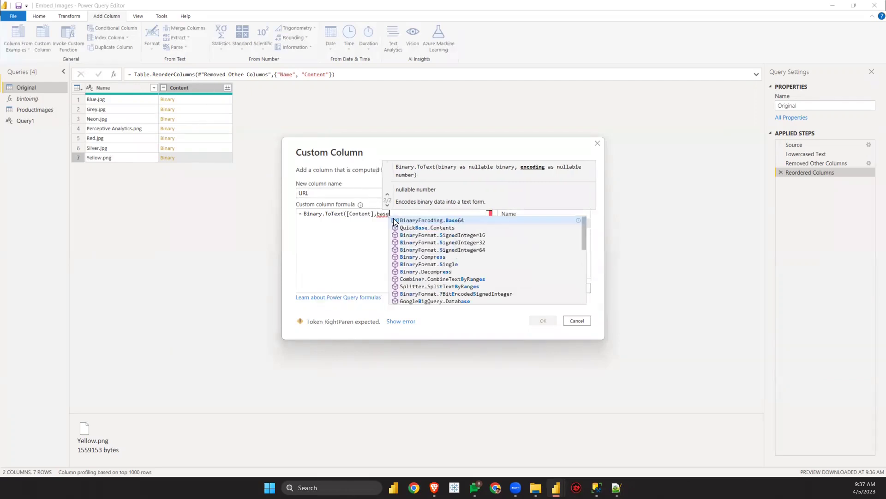
click(395, 222)
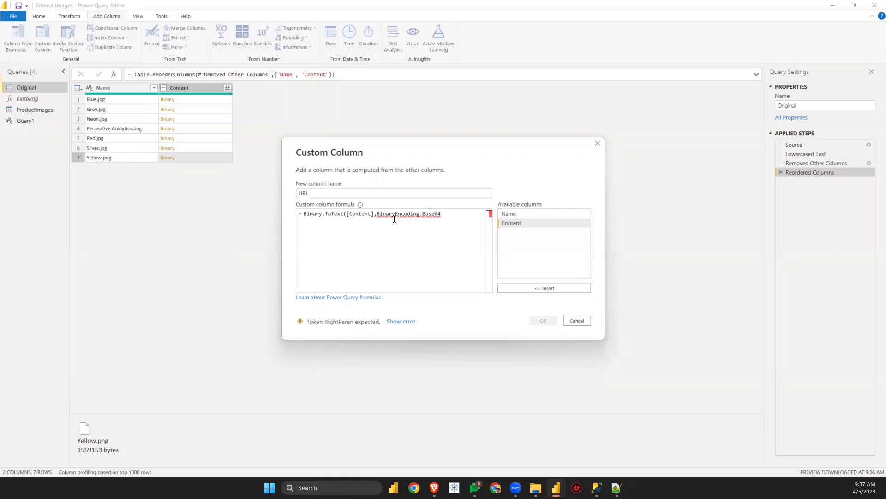
text())
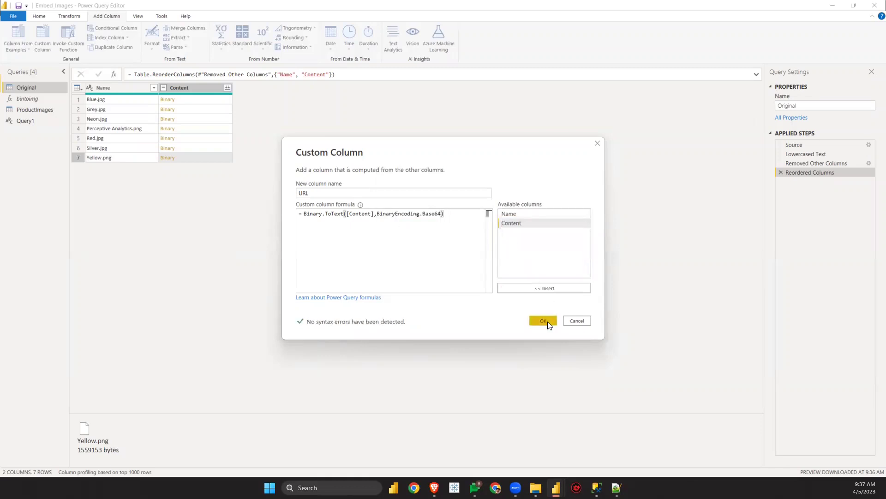
click(543, 320)
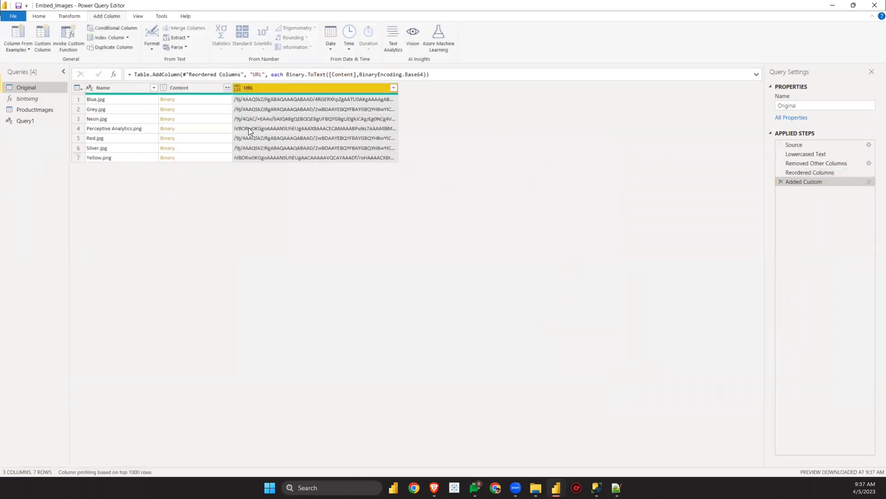
Step: Apply the query changes and go back to the Report view
click(39, 16)
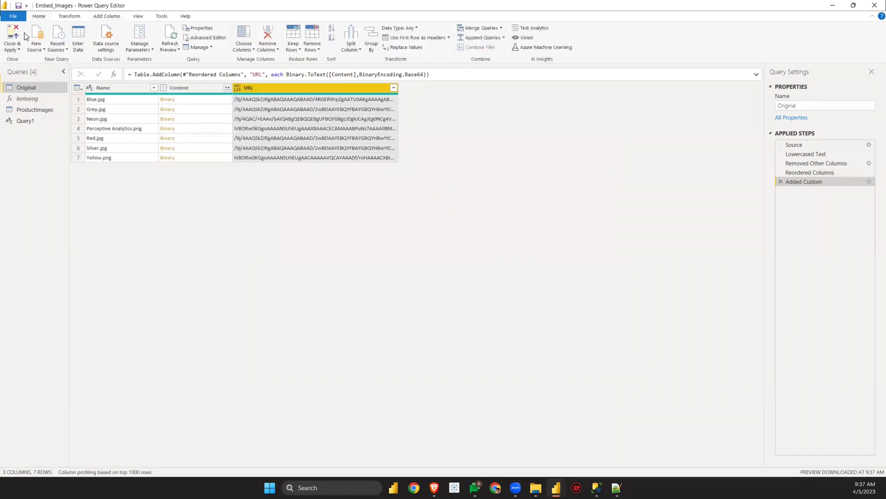
click(18, 50)
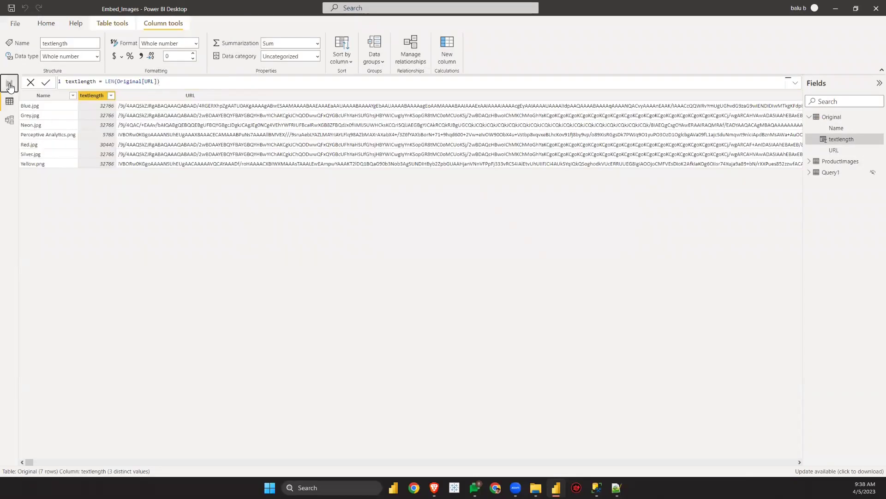
click(9, 84)
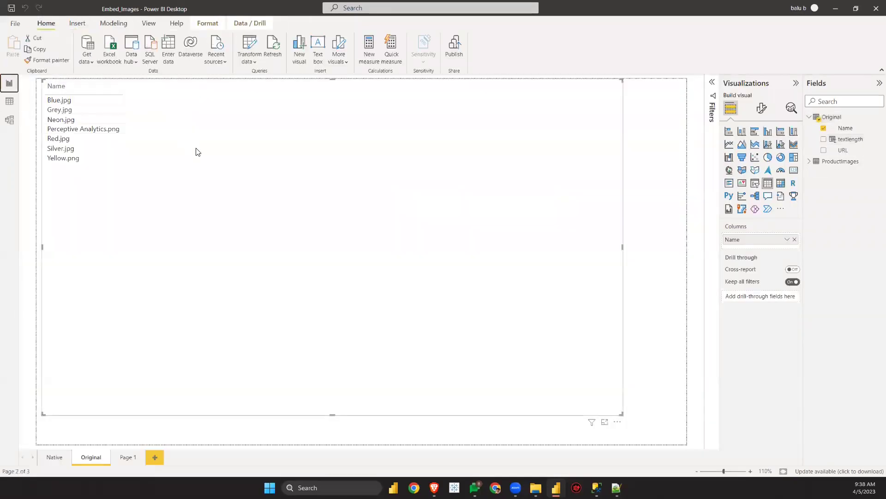
Step: Set the URL column's data category to Image URL and add it to the table visual
click(843, 150)
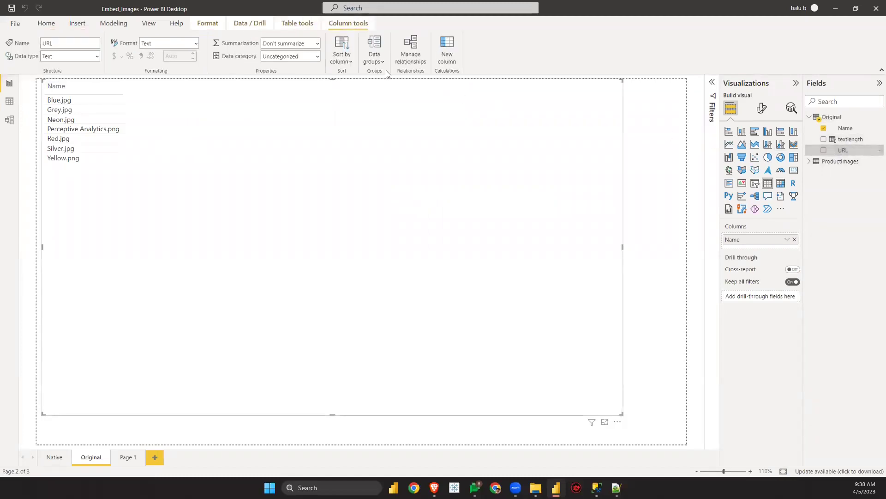
click(317, 56)
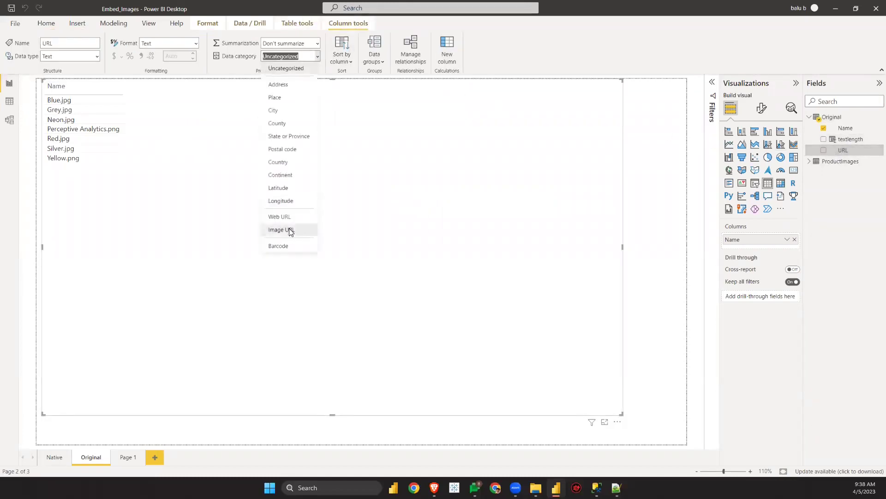
click(290, 230)
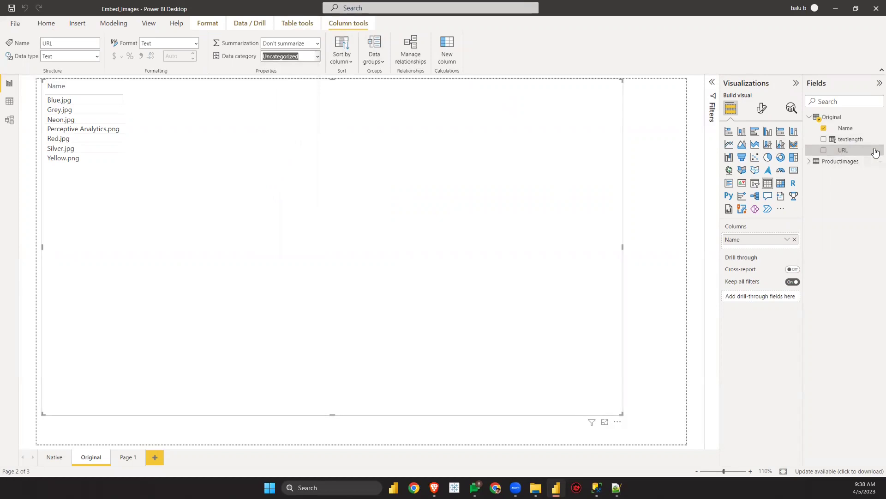
click(830, 153)
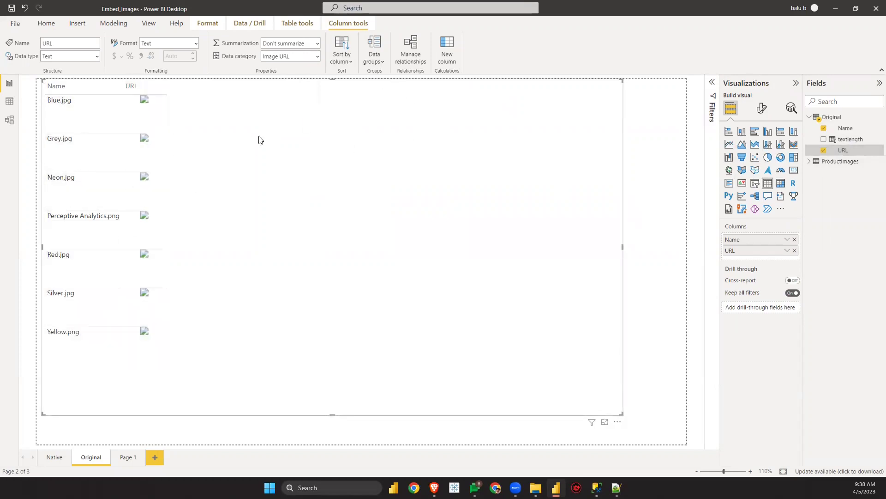
click(48, 23)
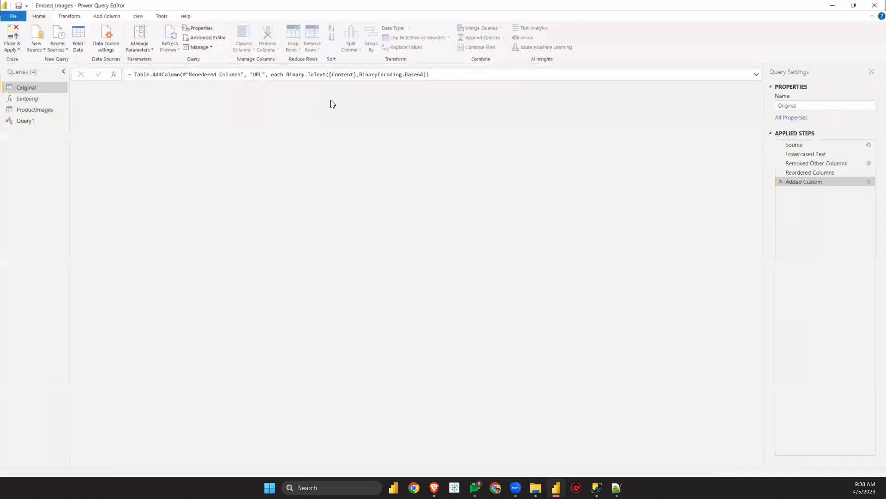
Step: Edit the Added Custom formula to prepend "data:URL;base64, " to each Base64 image string
click(870, 182)
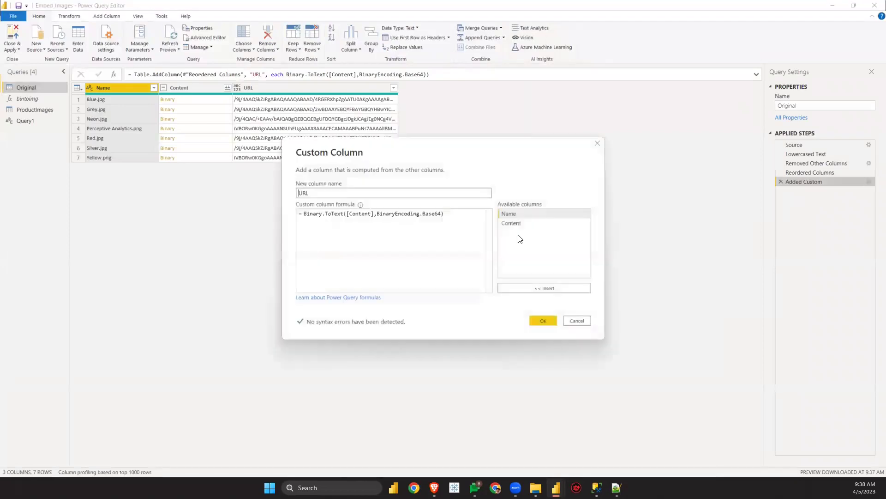
click(303, 214)
text(""&)
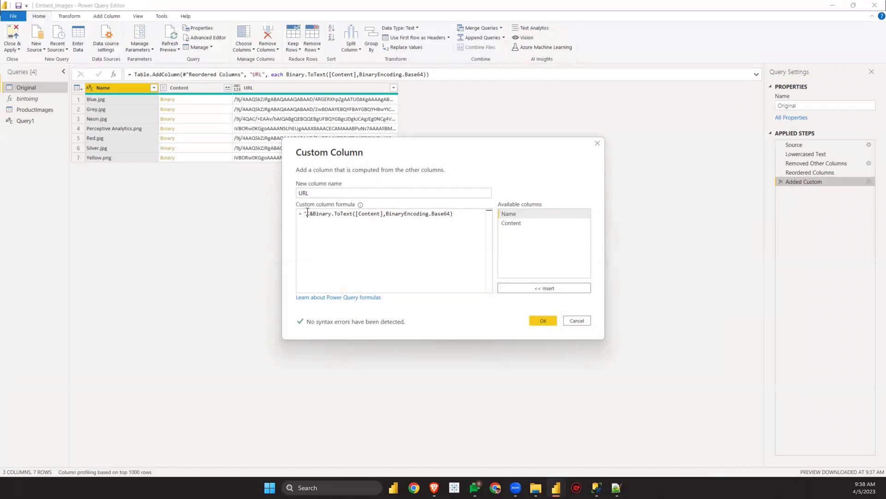
text(dat)
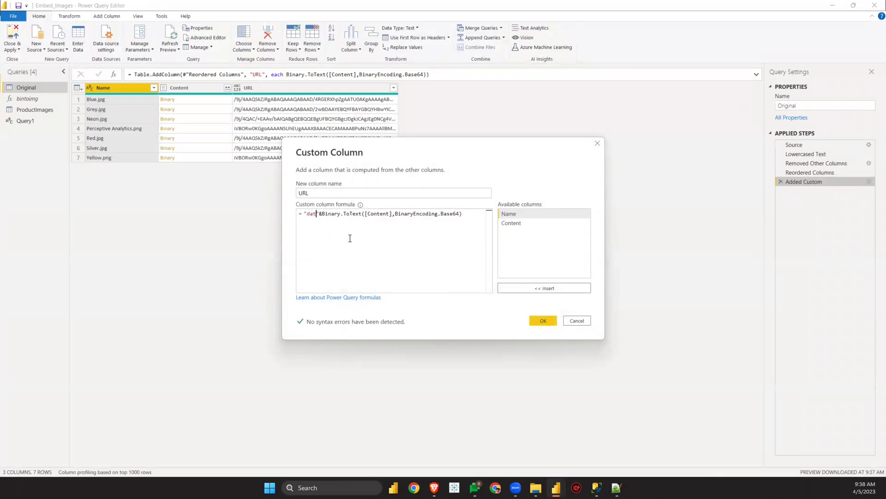
text(a:)
key(shift+Tab)
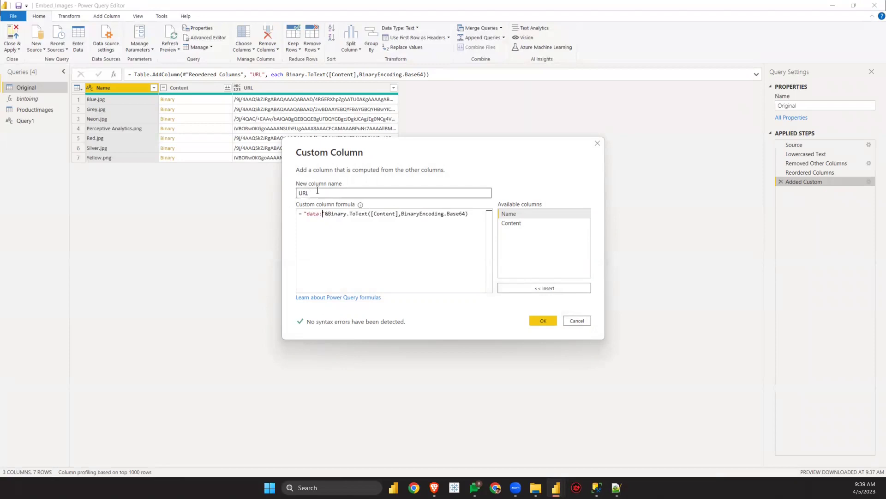
click(324, 213)
text(URL)
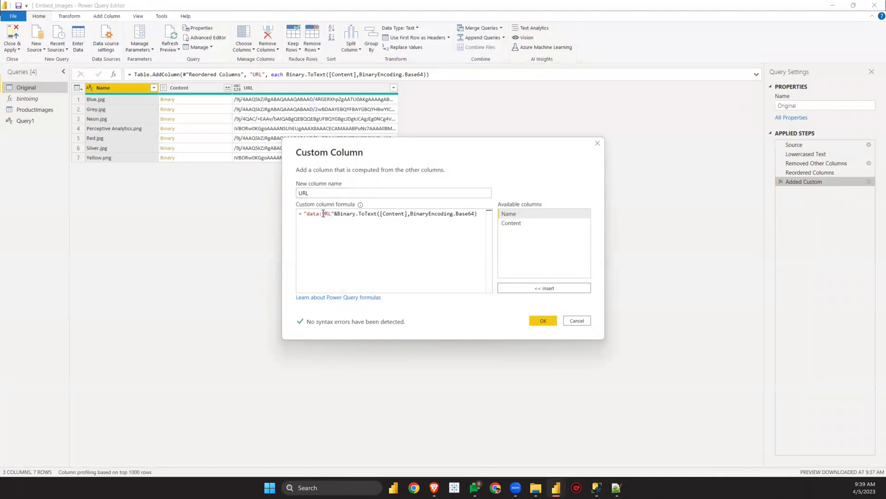
text(;)
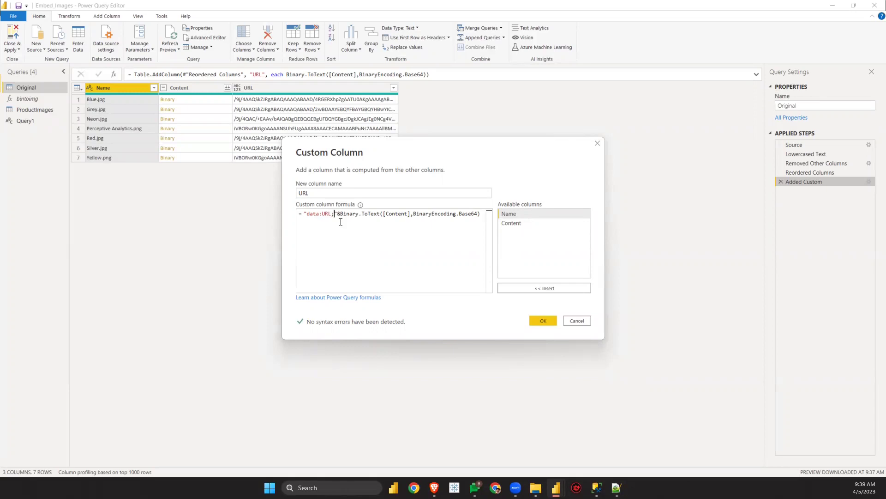
text(base64)
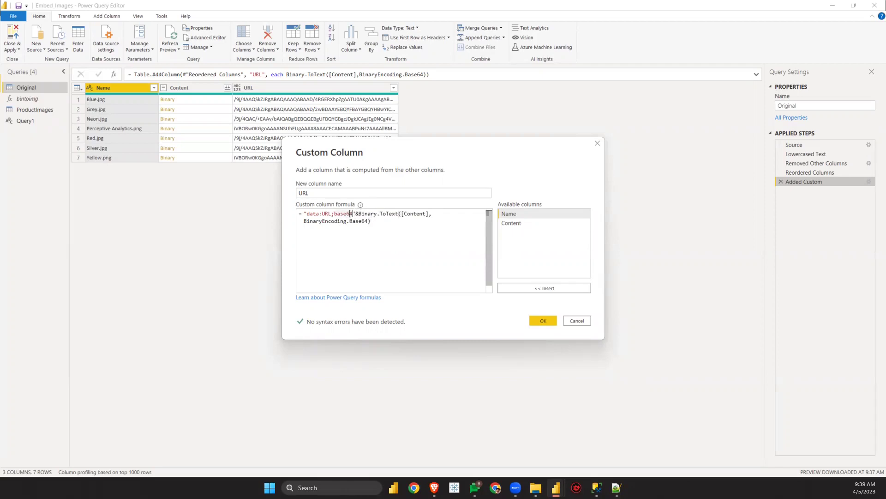
text(,)
click(541, 319)
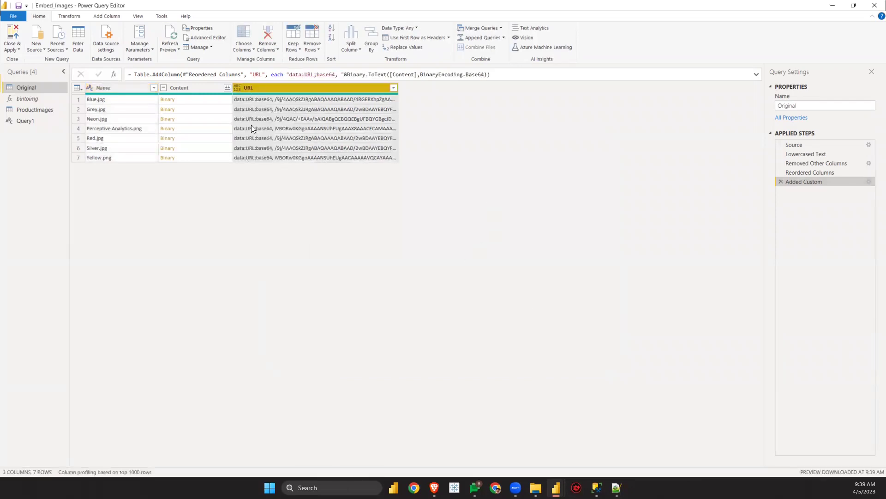
Step: Apply the changes and inspect the textlength LEN column in Data view
click(13, 48)
click(36, 60)
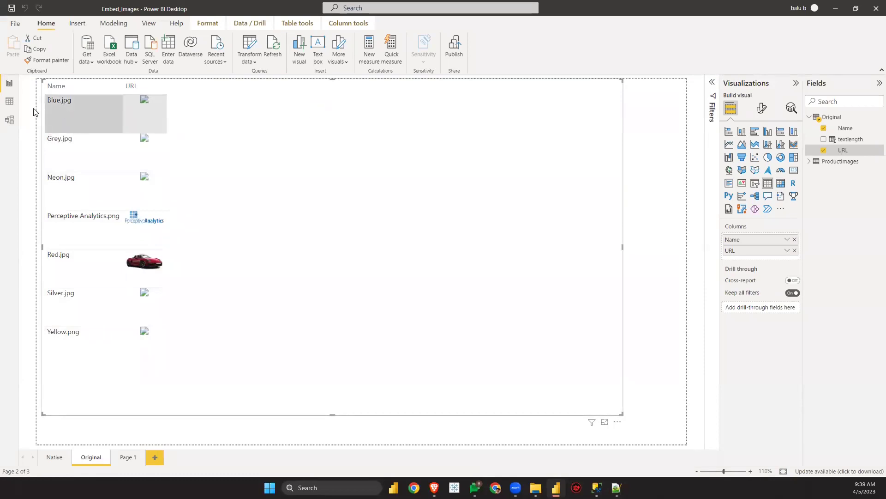
click(10, 101)
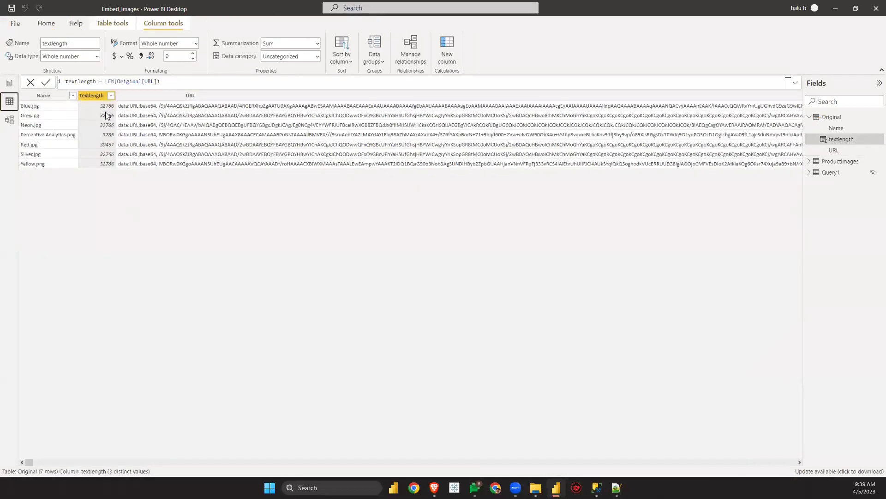
click(169, 80)
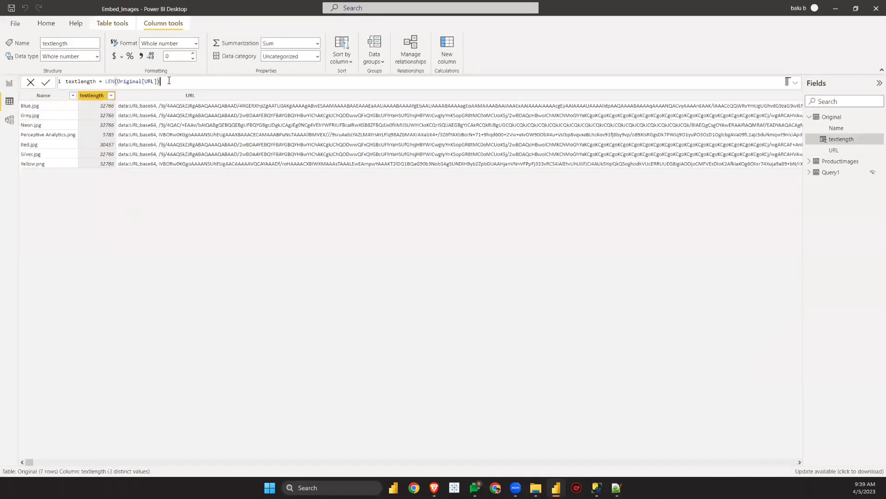
click(115, 81)
Step: Compare the report table's images against the text lengths in Data view
click(9, 83)
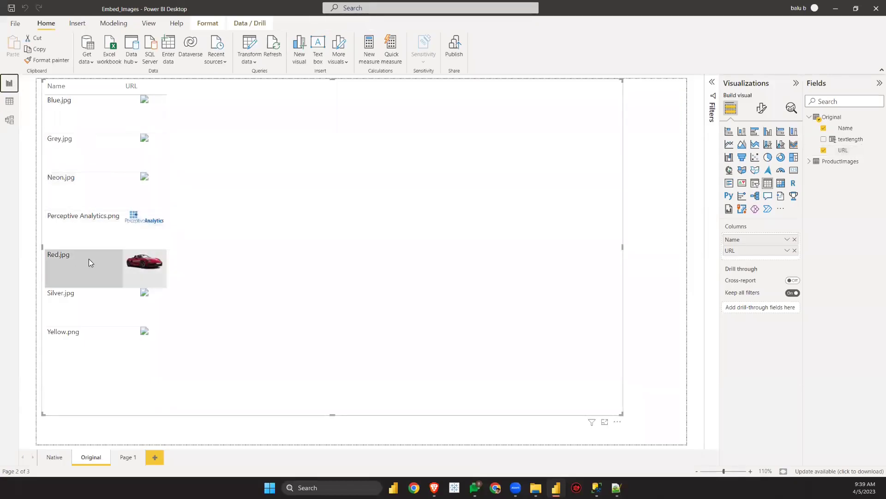
click(9, 101)
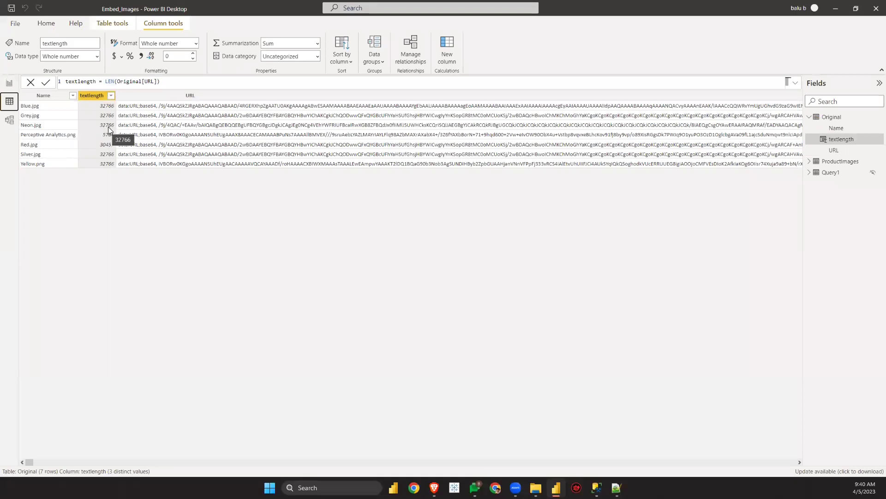
click(7, 83)
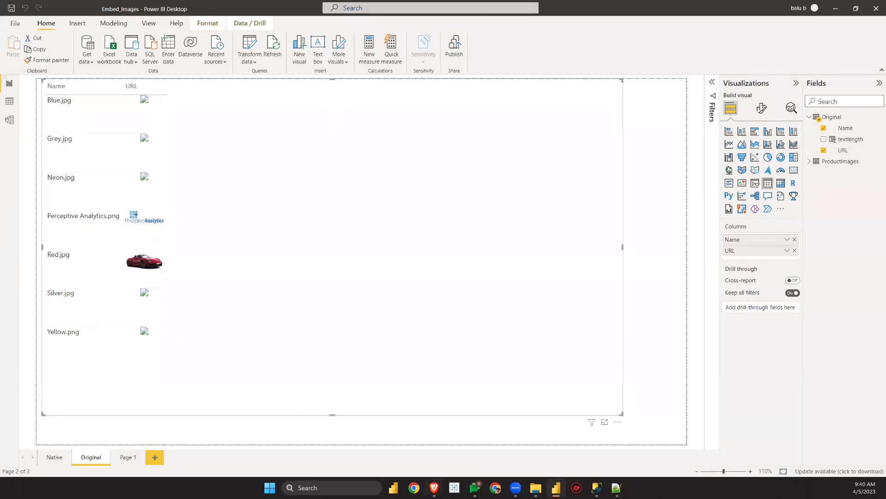
Step: On the Compressnow page, lower the compression level to 17%
click(434, 488)
click(74, 7)
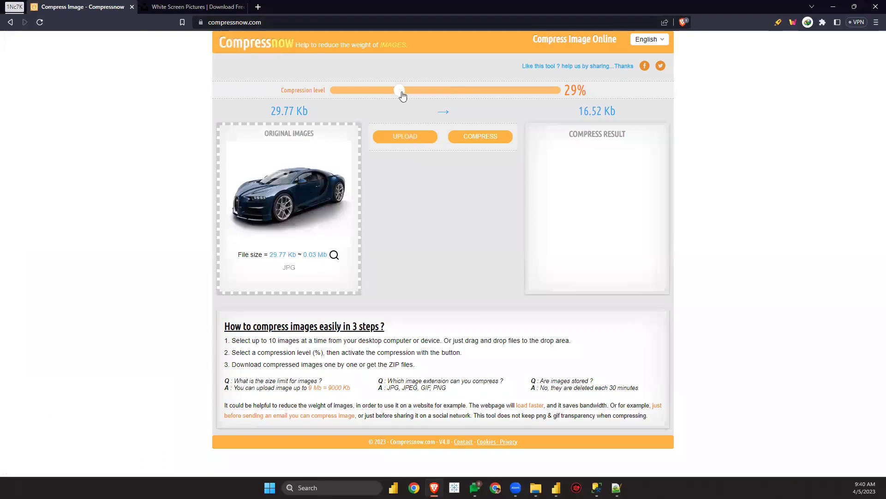
drag(400, 91, 455, 93)
click(556, 487)
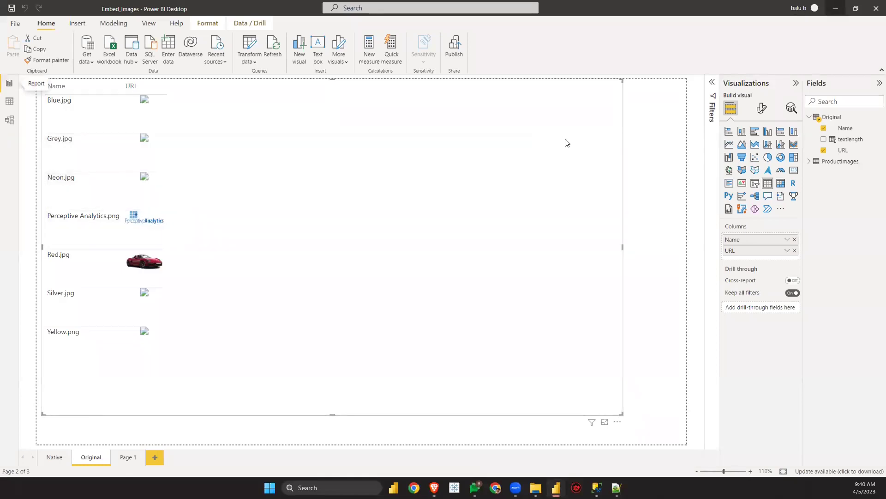
key(alt+Tab)
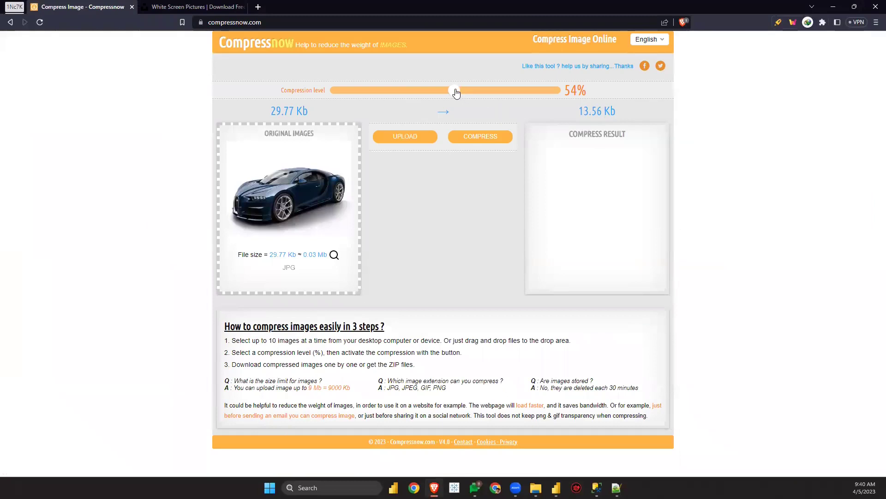
Step: Settle the compression level at 36% and compress the car image
drag(456, 93, 478, 92)
drag(413, 92, 368, 91)
click(476, 141)
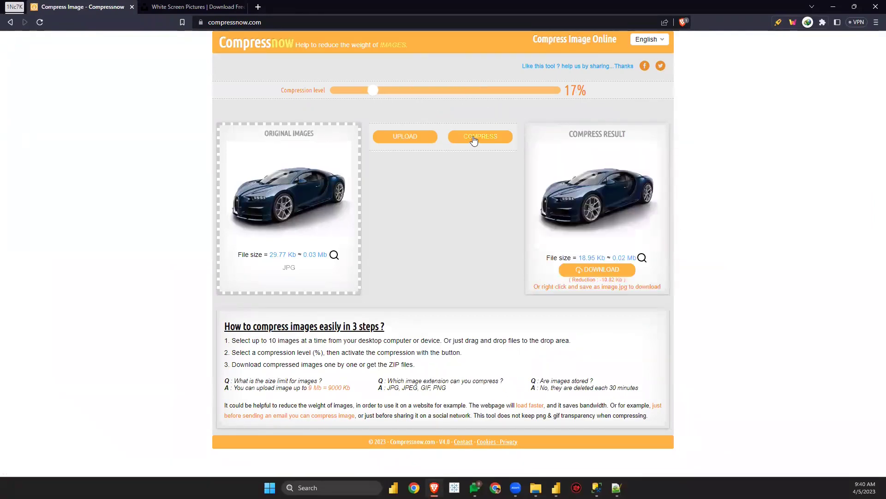
click(834, 7)
Step: Change the Original query's Source step to load from the Compressed folder
click(250, 48)
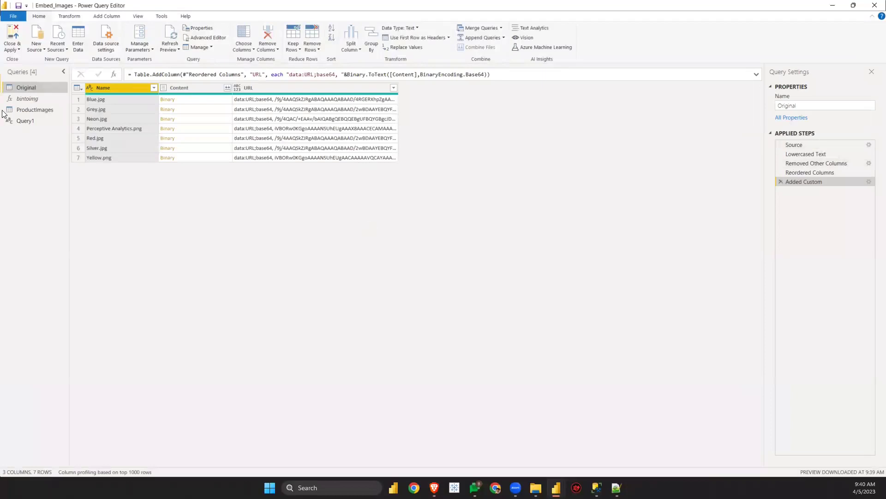
click(834, 144)
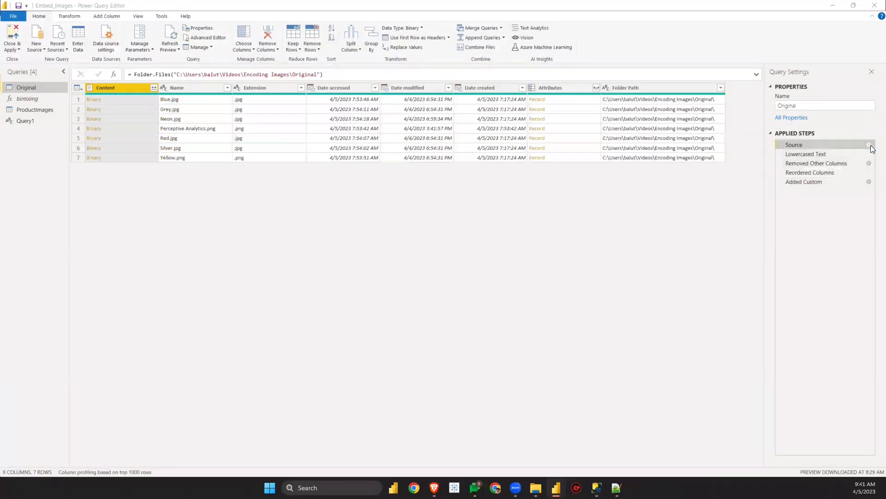
click(870, 145)
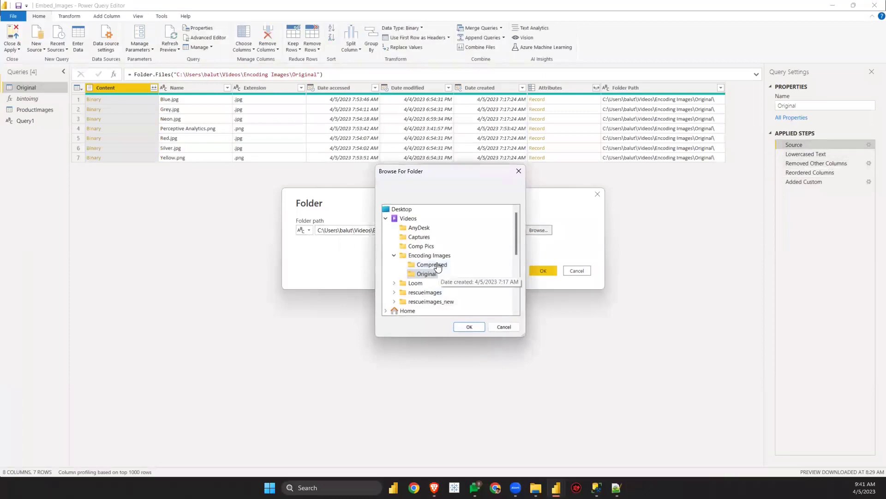
click(432, 264)
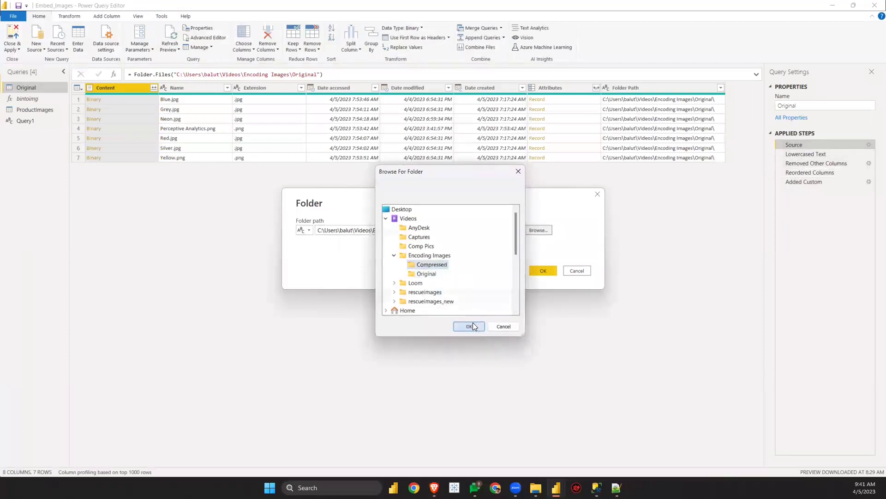
click(469, 326)
Step: Apply the changes, review the report's table visual, and reopen Power Query Editor
key(Return)
click(14, 47)
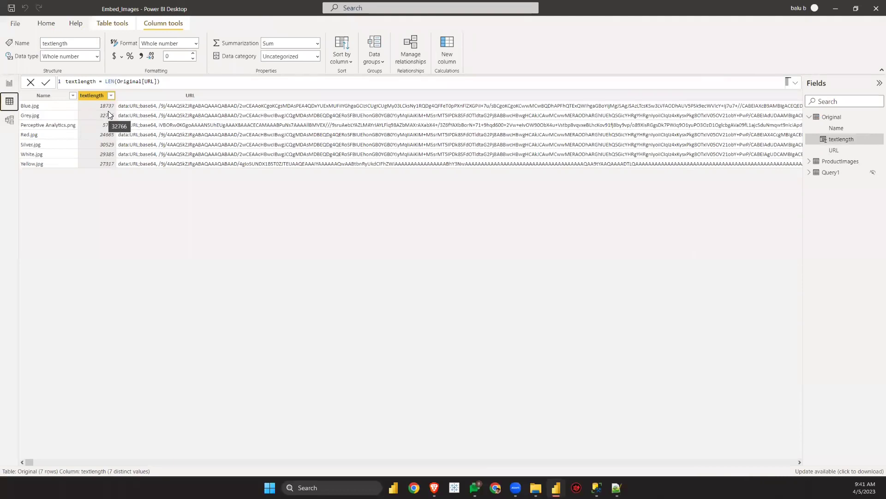
click(9, 84)
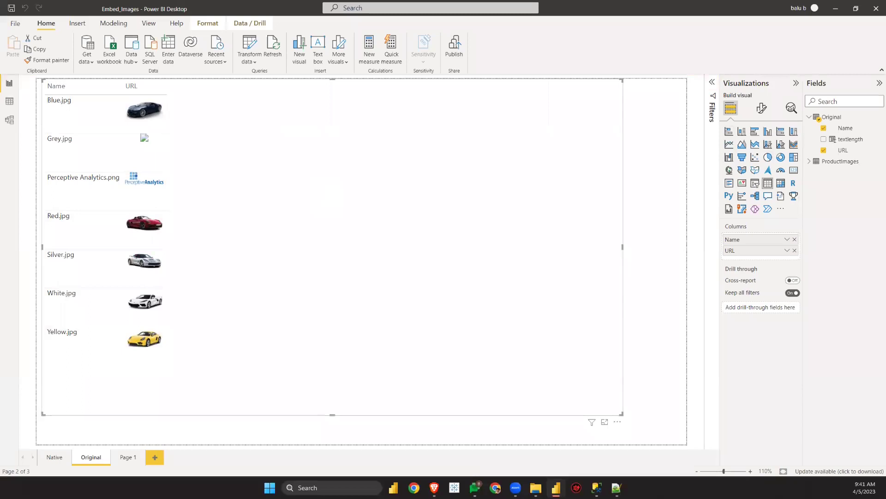
key(alt+Tab)
click(249, 48)
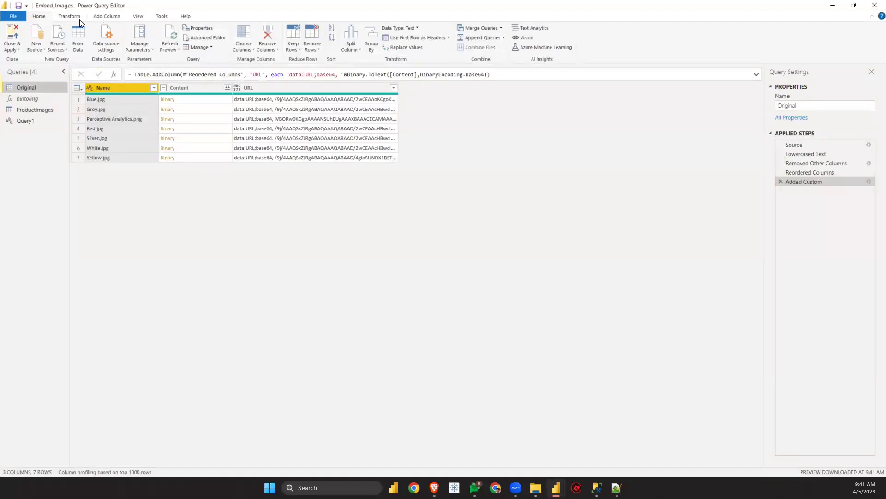
Step: Add a blank query and inspect the Added Custom formula's [Content] reference
click(43, 50)
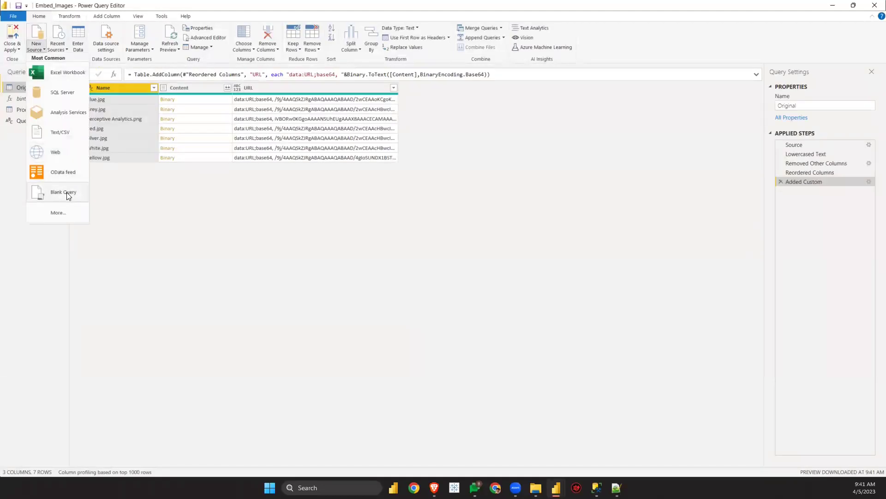
click(169, 203)
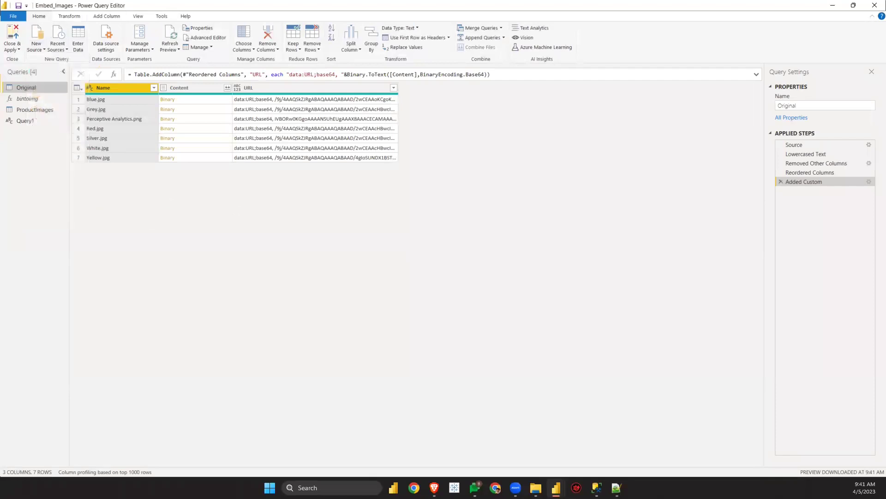
click(869, 182)
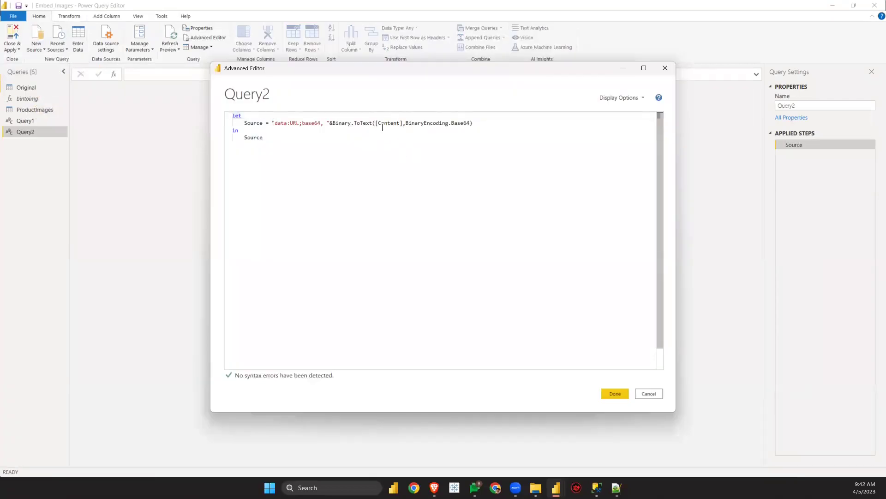
drag(403, 123, 380, 124)
click(388, 133)
Step: Turn the formula into a function with (img as binary) as text=>, replacing [Content] with img
click(323, 121)
key(Return)
key(Return)
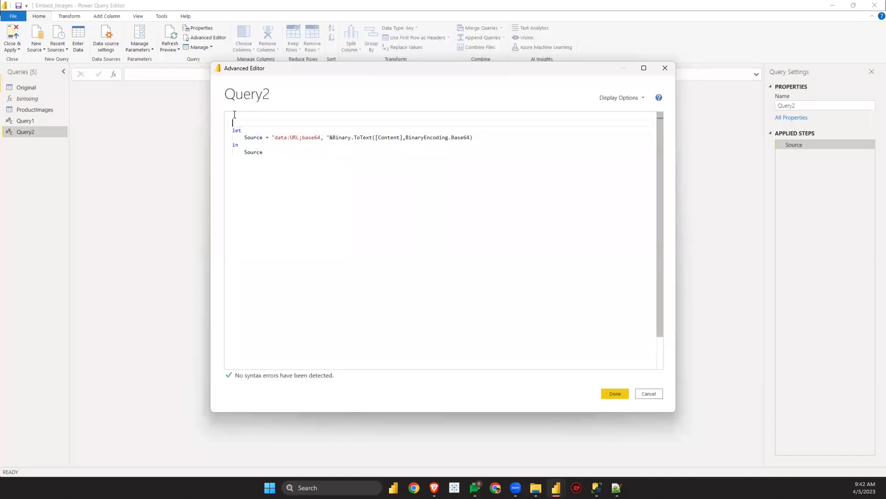
text((img as binary)
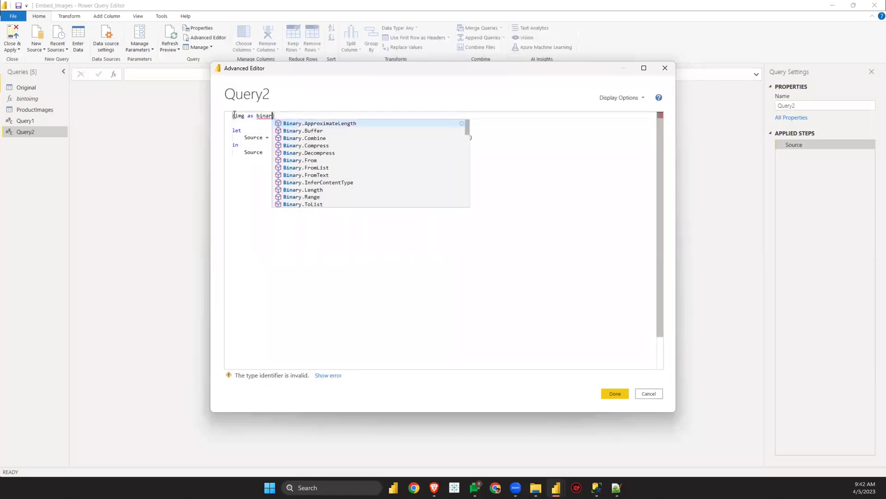
key(Escape)
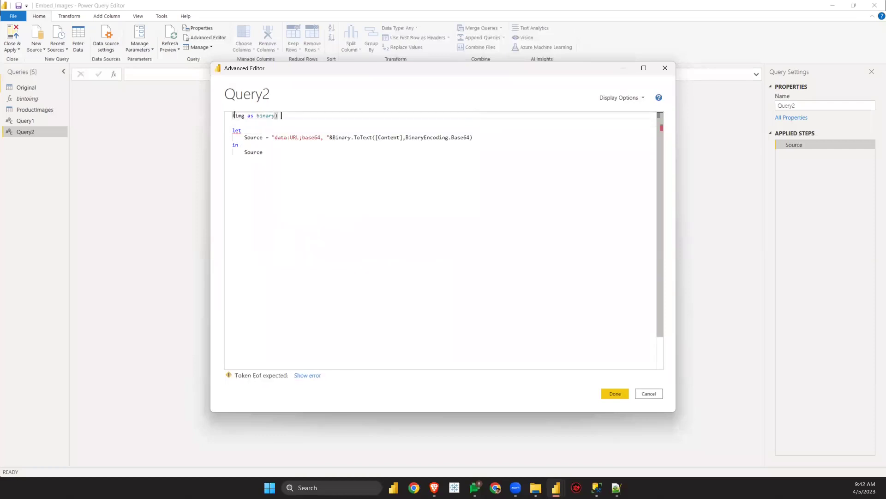
text(as text=>)
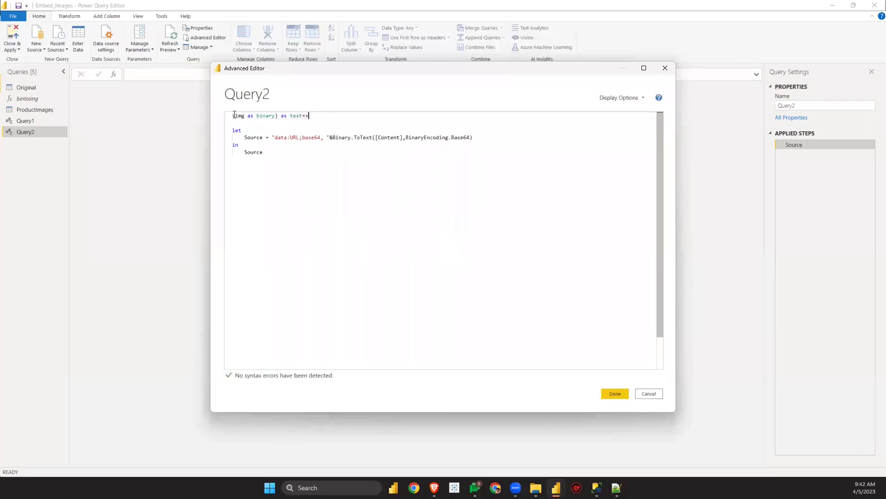
click(344, 168)
click(403, 138)
key(BackSpace)
key(BackSpace)
key(BackSpace)
key(BackSpace)
key(BackSpace)
key(BackSpace)
key(BackSpace)
key(BackSpace)
key(BackSpace)
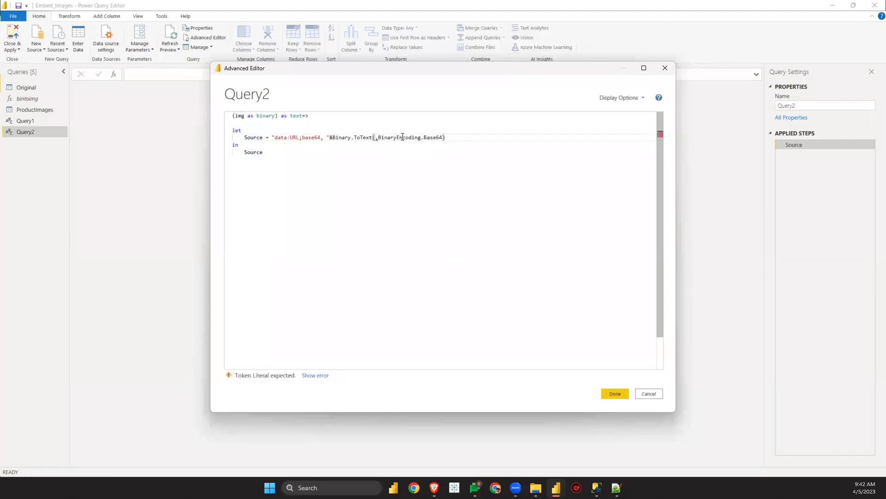
text(img)
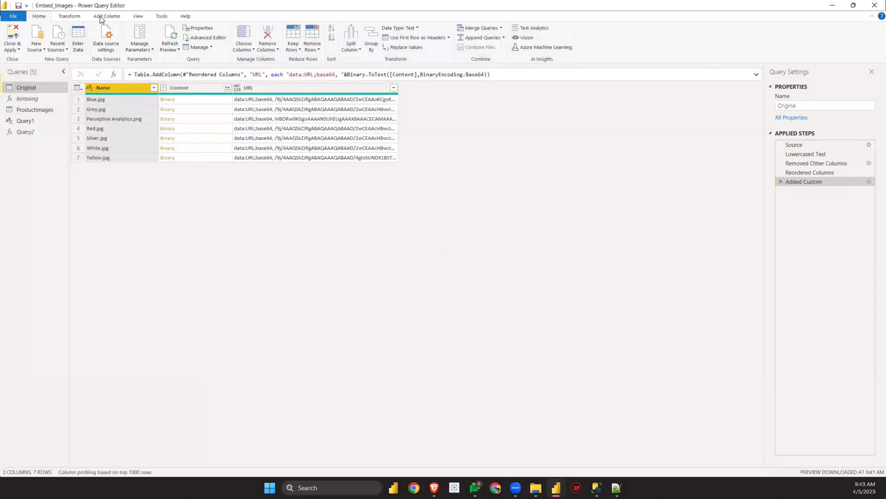
Step: Invoke Query2 as a custom function on Original's rows and widen the new Query2 column
click(99, 16)
click(70, 38)
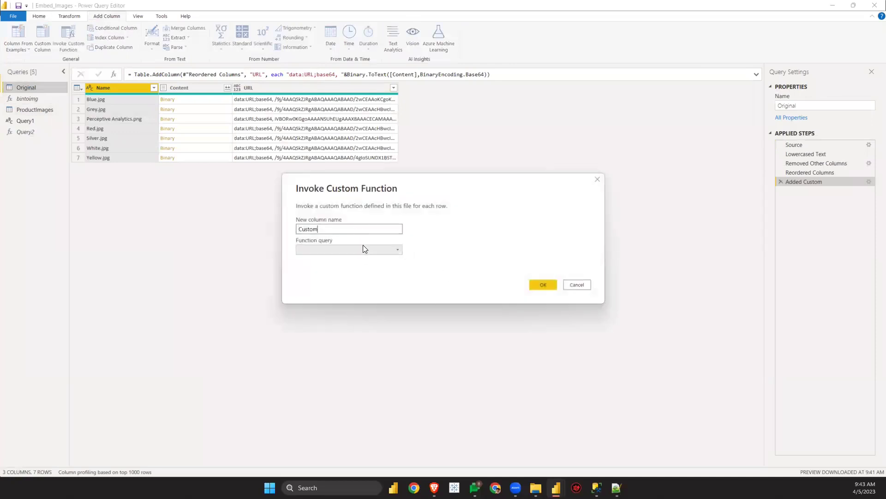
click(353, 252)
click(353, 267)
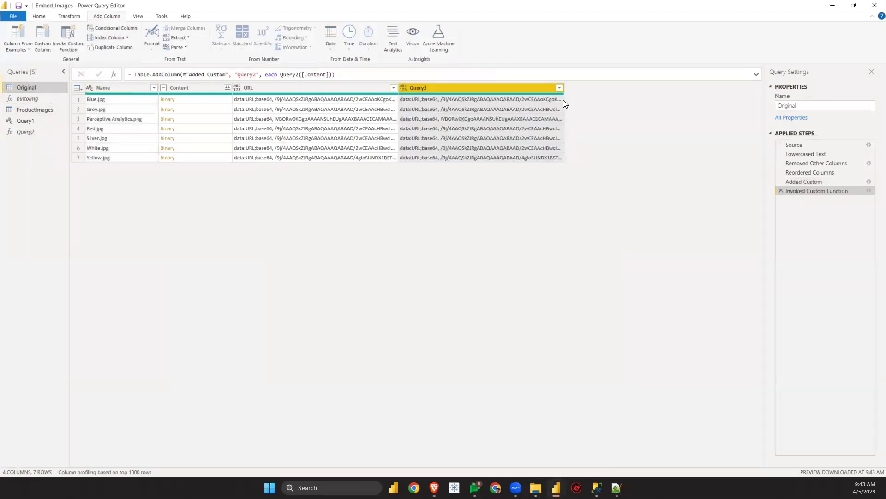
double_click(565, 90)
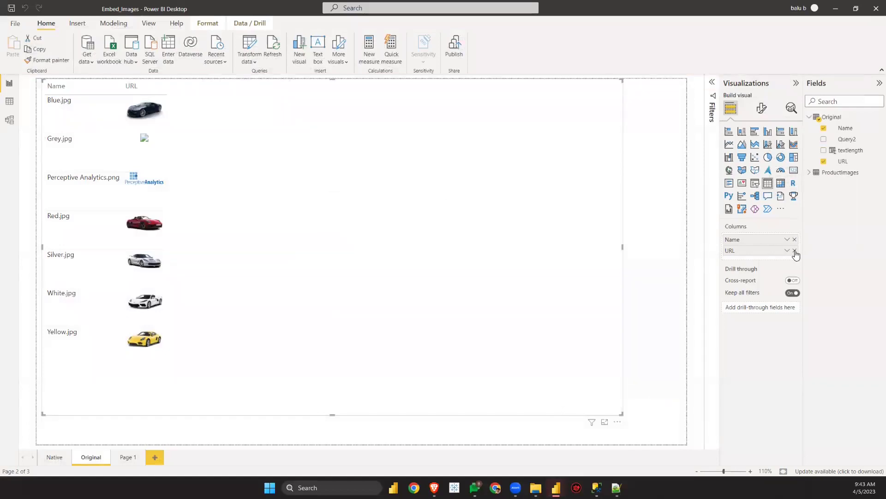
Step: Swap URL out of the table for Query2, categorised as Image URL, to show car thumbnails
click(795, 251)
click(845, 140)
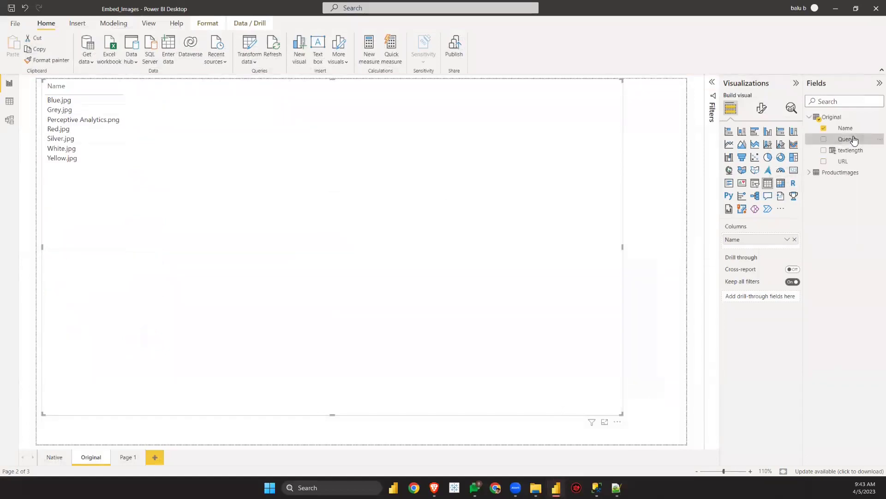
click(318, 57)
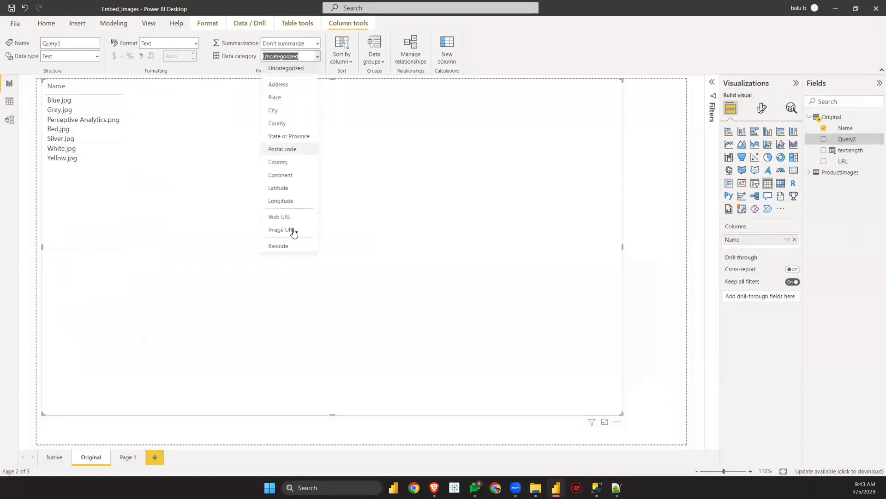
click(290, 232)
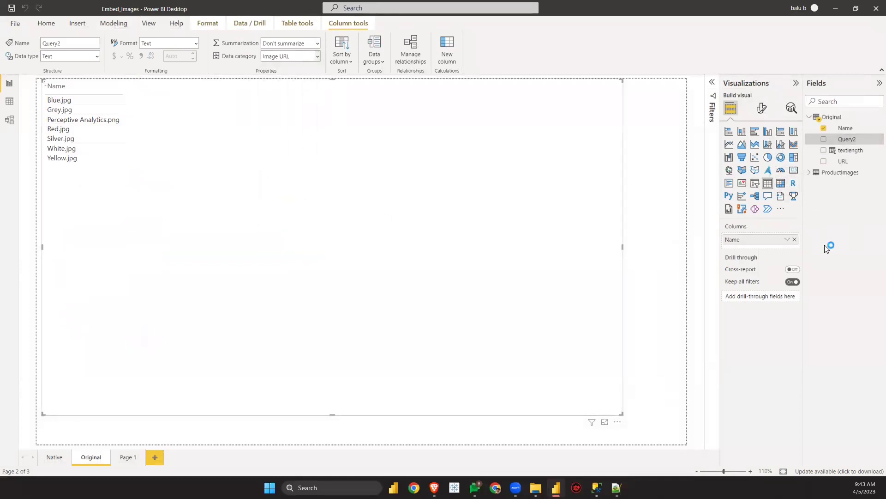
click(824, 139)
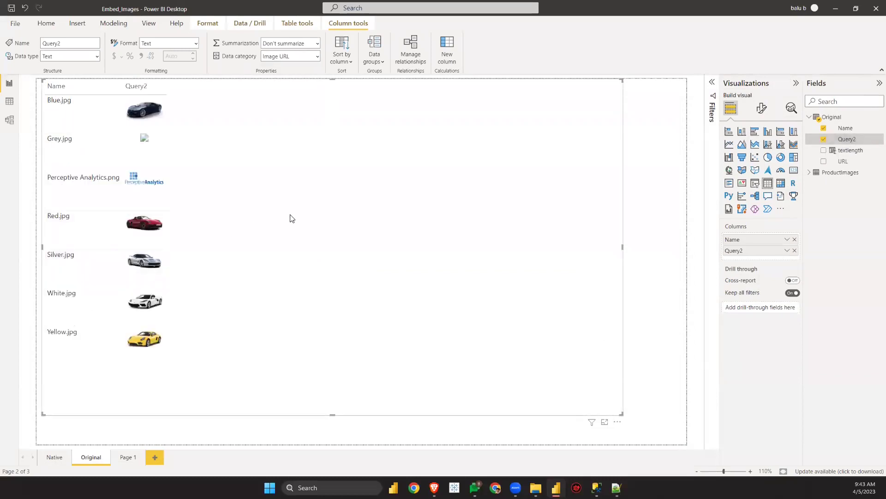